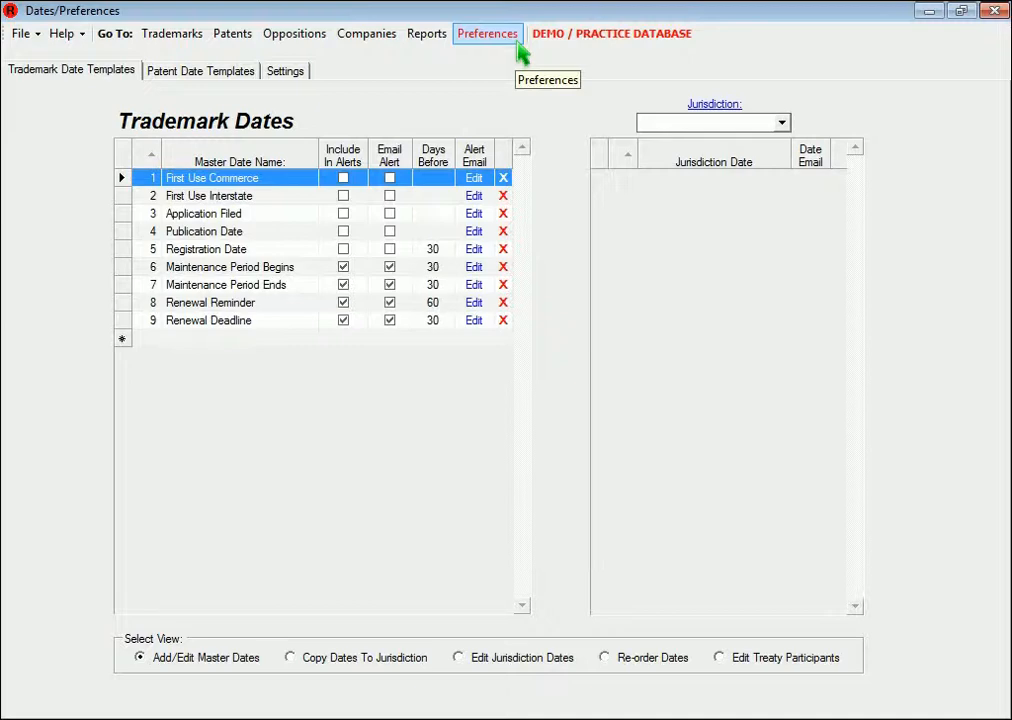
Review the trademark date templates and show the jurisdiction dates for USA
{"action": "left_click", "coordinate": [248, 82]}
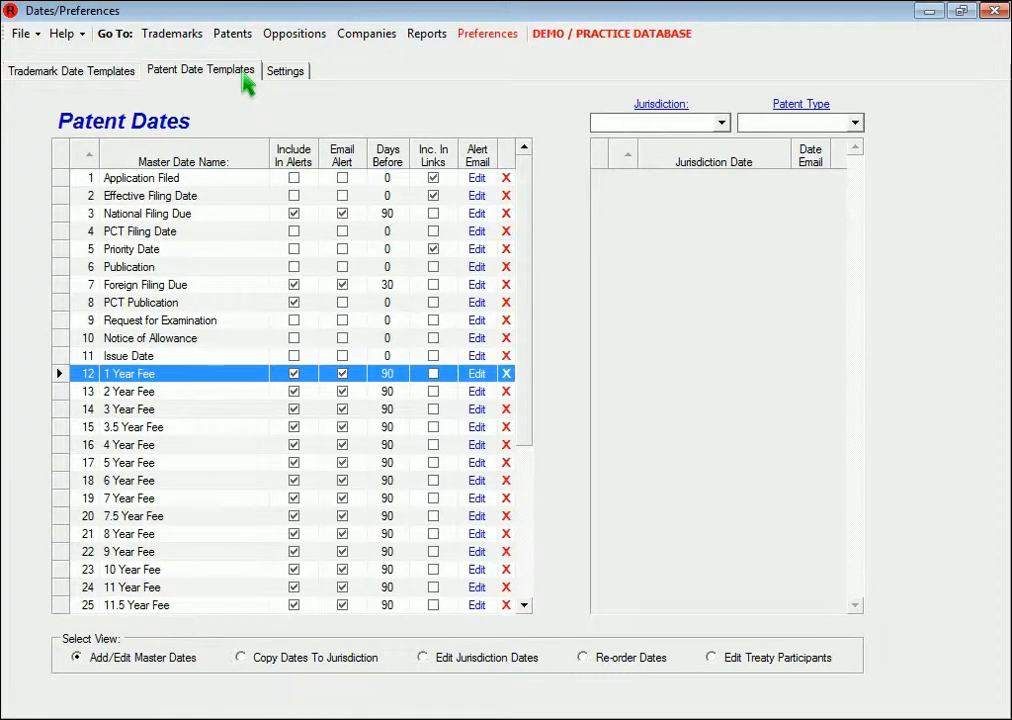
{"action": "left_click", "coordinate": [88, 74]}
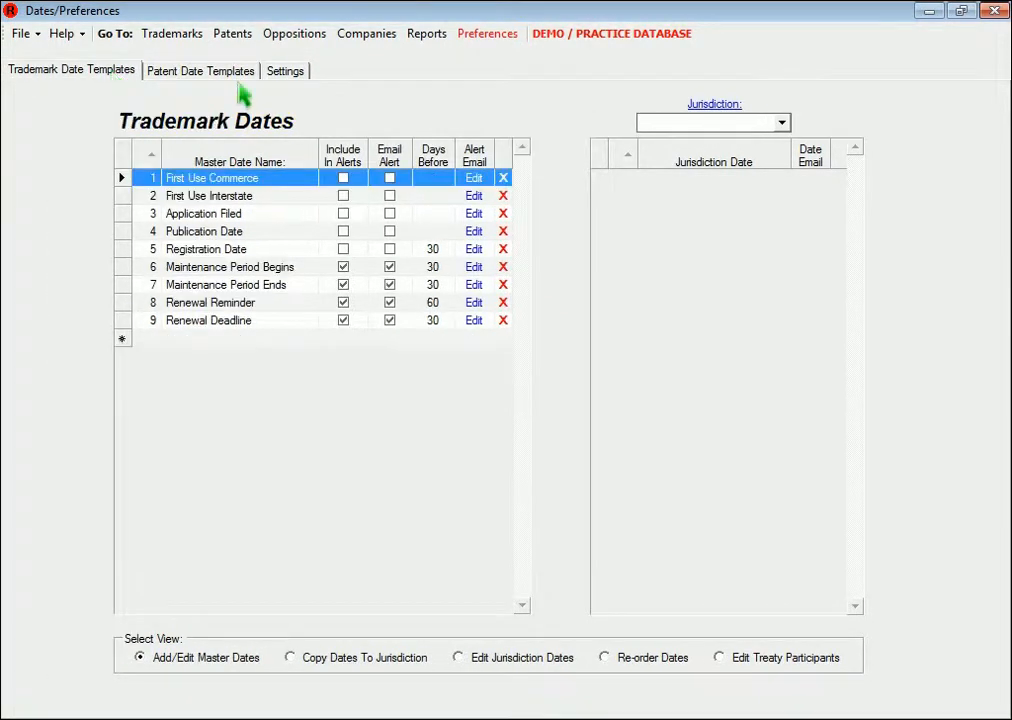
{"action": "left_click", "coordinate": [705, 124]}
{"action": "type", "text": "usa"}
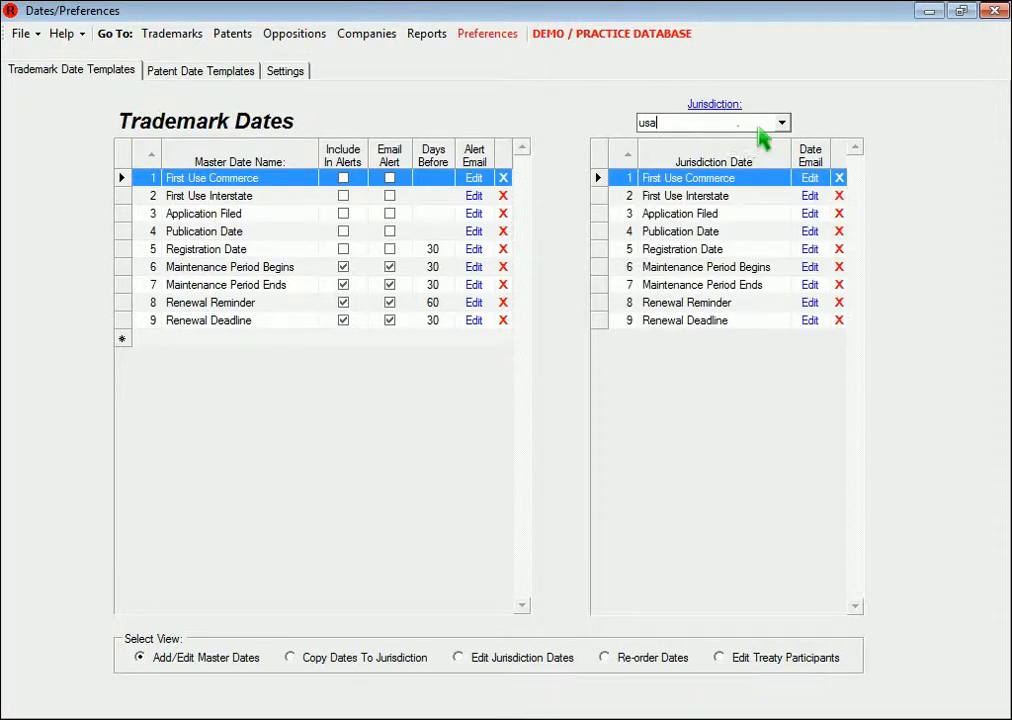
Review the patent date templates for the USA jurisdiction and return to the trademark date templates
{"action": "left_click", "coordinate": [248, 82]}
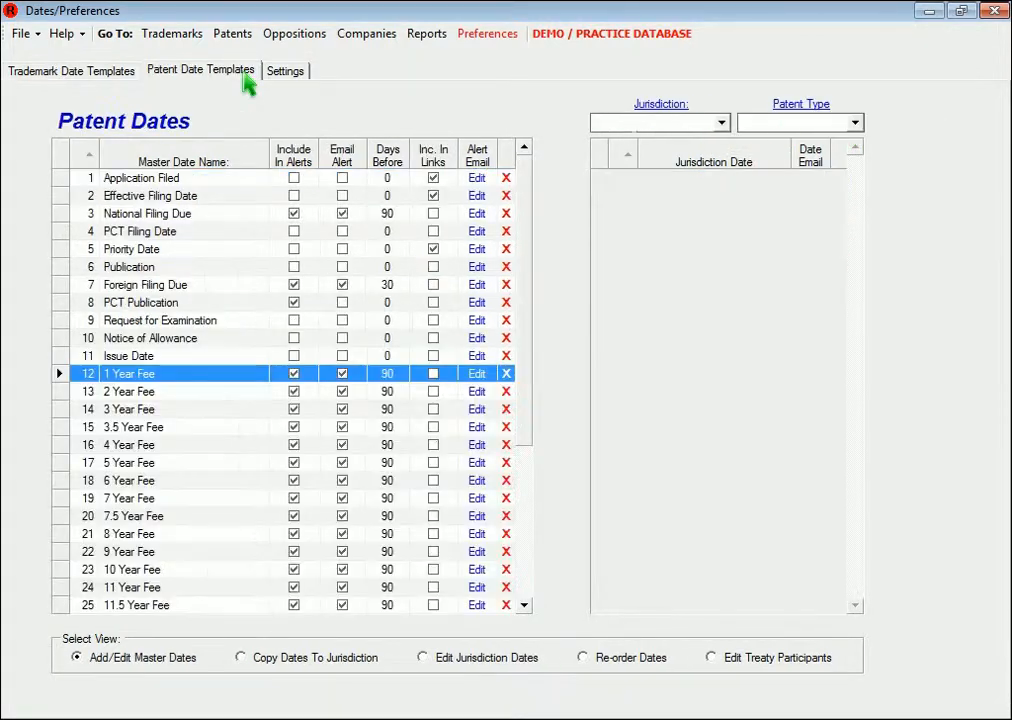
{"action": "left_click", "coordinate": [662, 124]}
{"action": "type", "text": "USA"}
{"action": "key", "text": "Tab"}
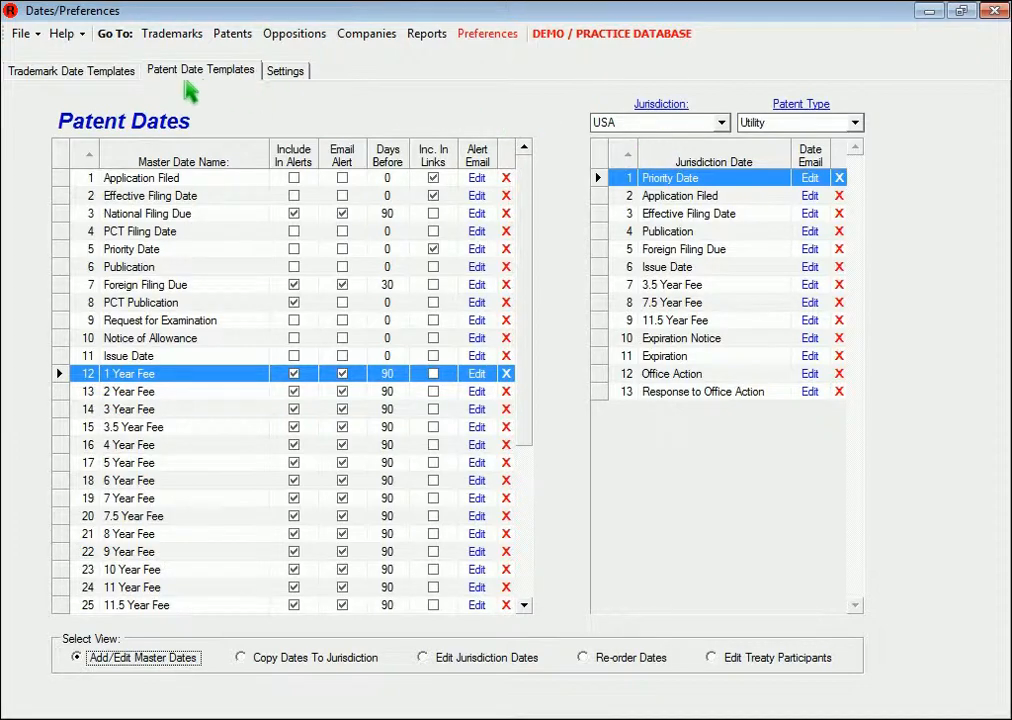
{"action": "left_click", "coordinate": [110, 78]}
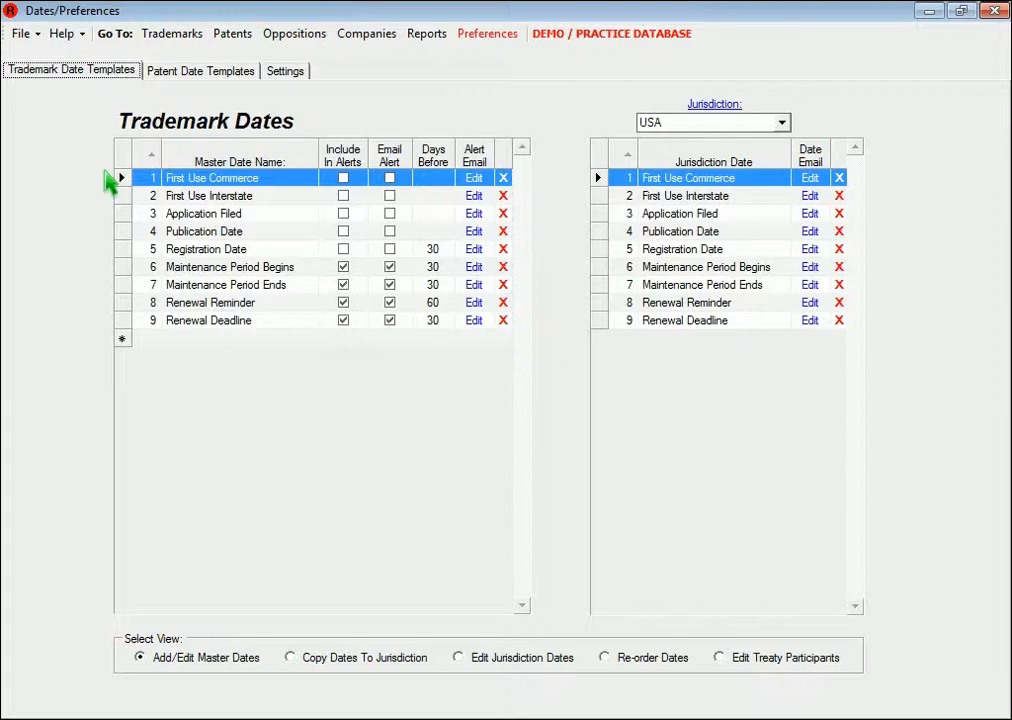
Browse the date lists of several trademark records and return to the date preferences
{"action": "left_click", "coordinate": [165, 40]}
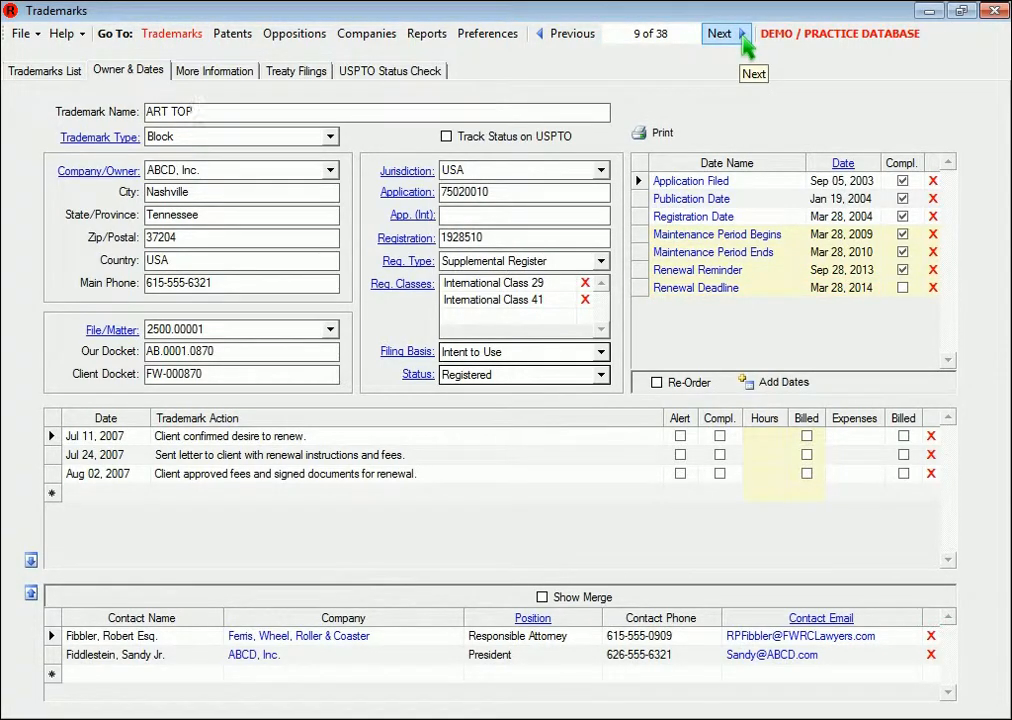
{"action": "left_click", "coordinate": [743, 34]}
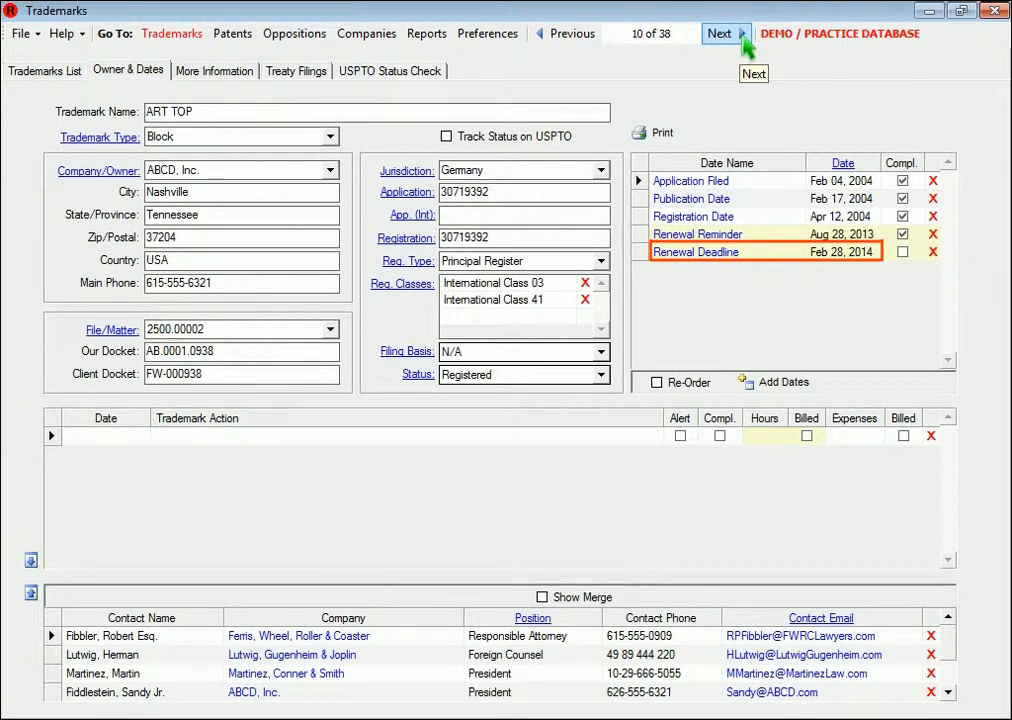
{"action": "left_click", "coordinate": [743, 36]}
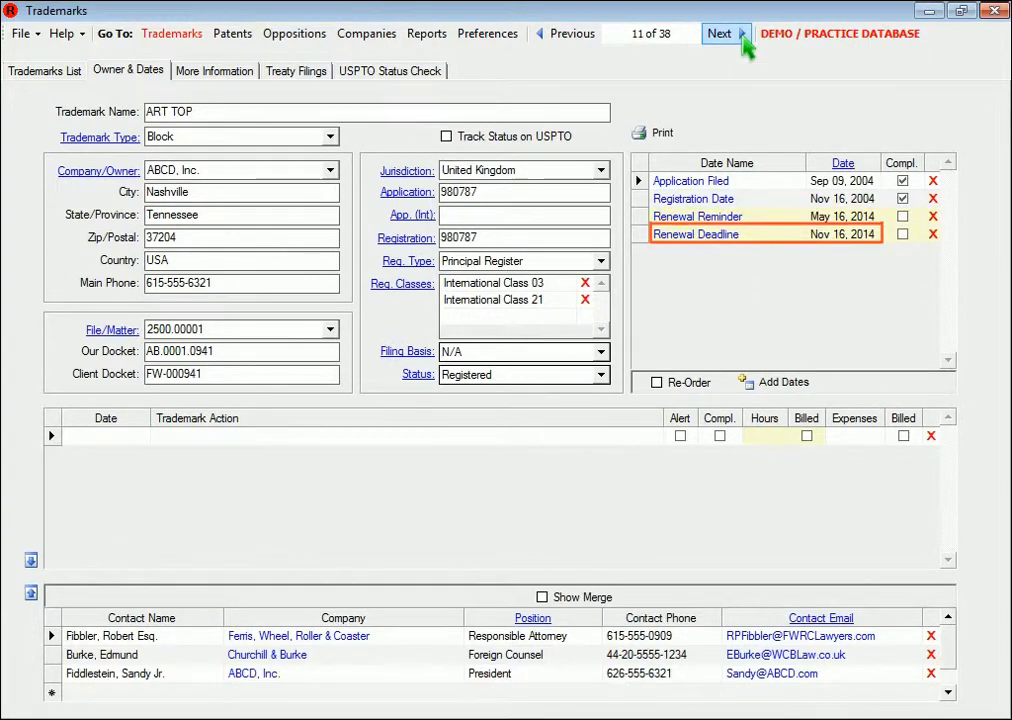
{"action": "left_click", "coordinate": [488, 34]}
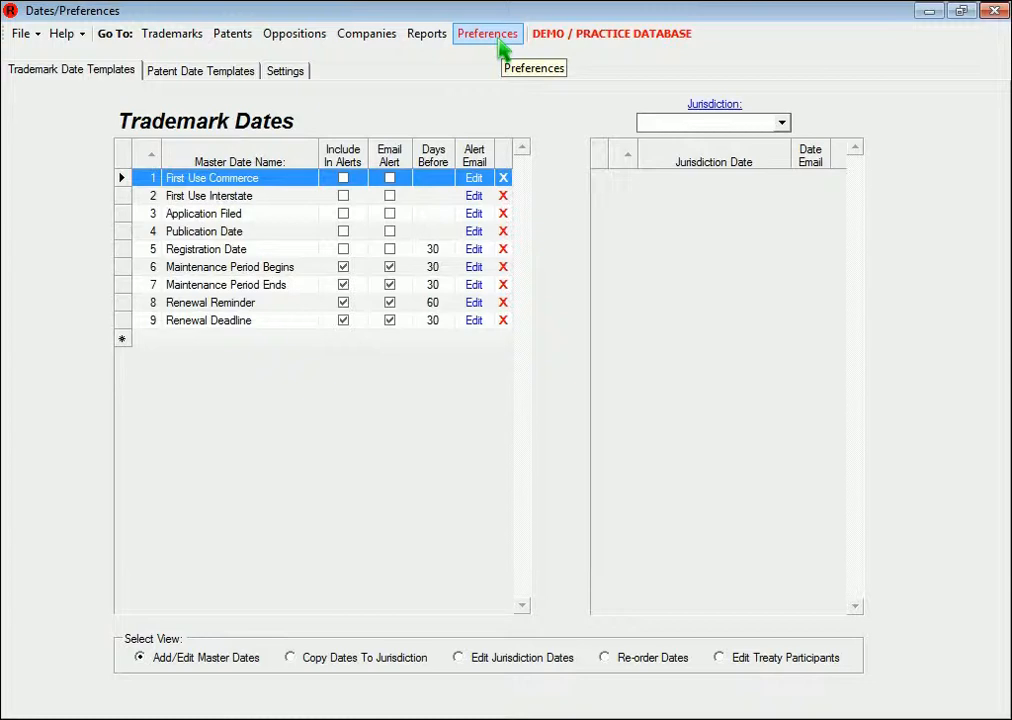
Add a new trademark master date named OA Issued
{"action": "left_click", "coordinate": [224, 340]}
{"action": "type", "text": "O"}
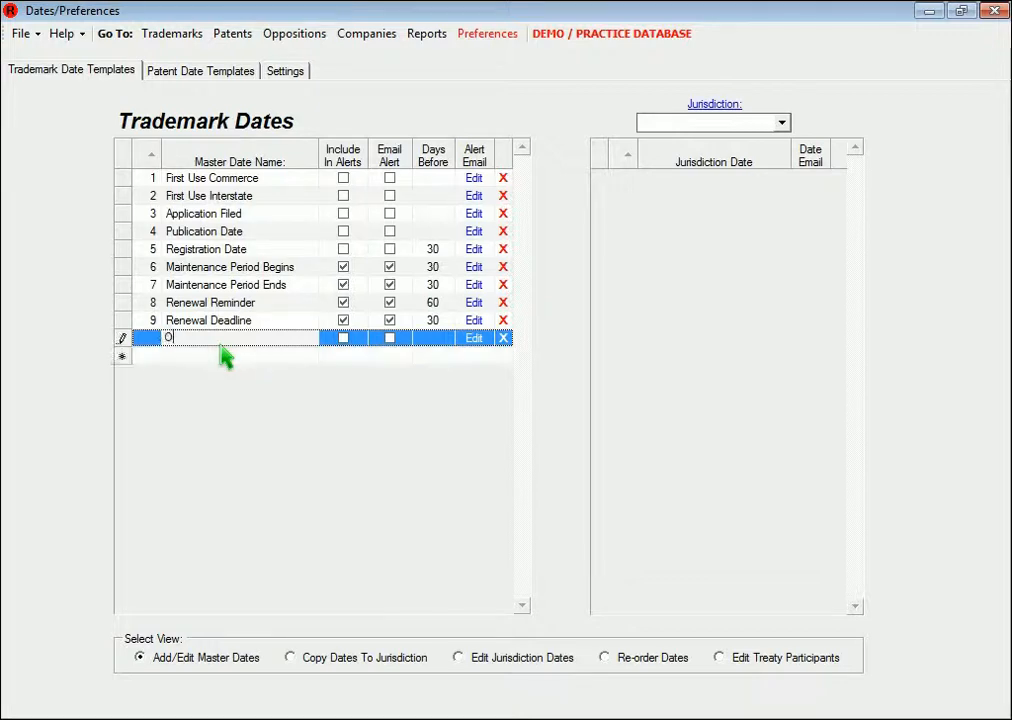
{"action": "type", "text": "A Issued"}
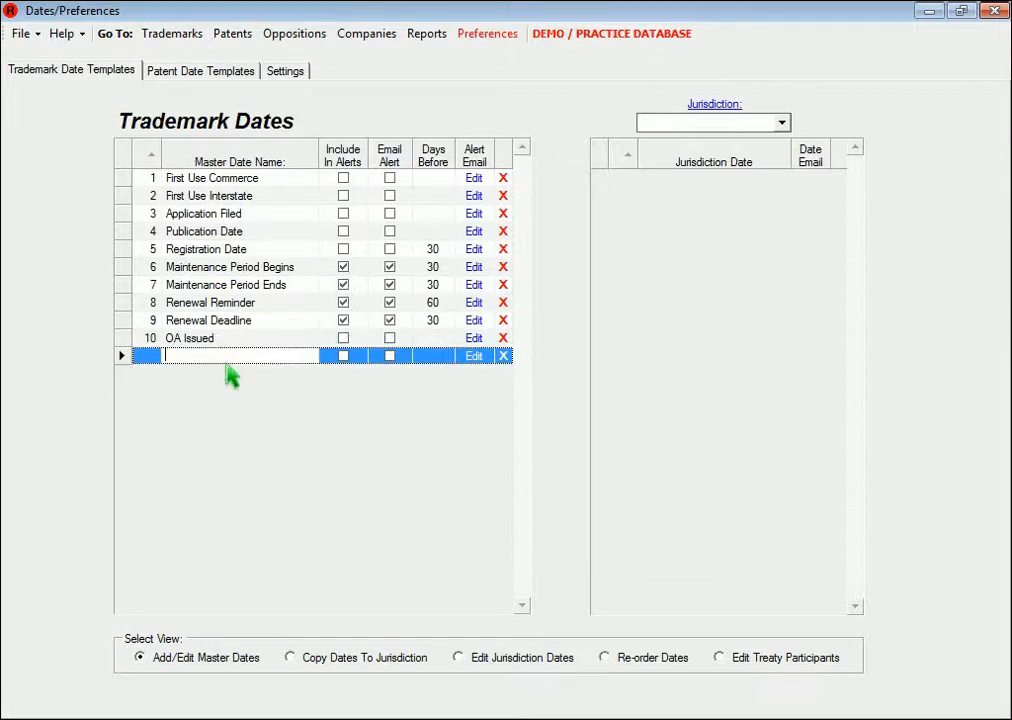
{"action": "type", "text": "OA Response Due"}
Turn on Include In Alerts and Email Alert for OA Response Due with 14 days before
{"action": "left_click", "coordinate": [349, 360]}
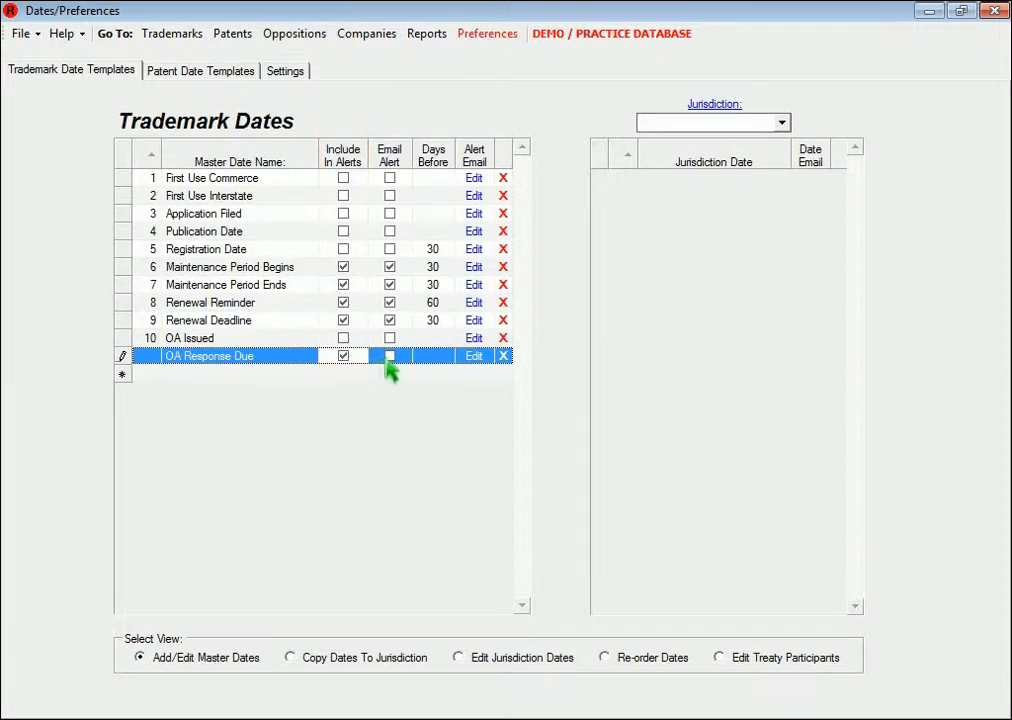
{"action": "left_click", "coordinate": [390, 357]}
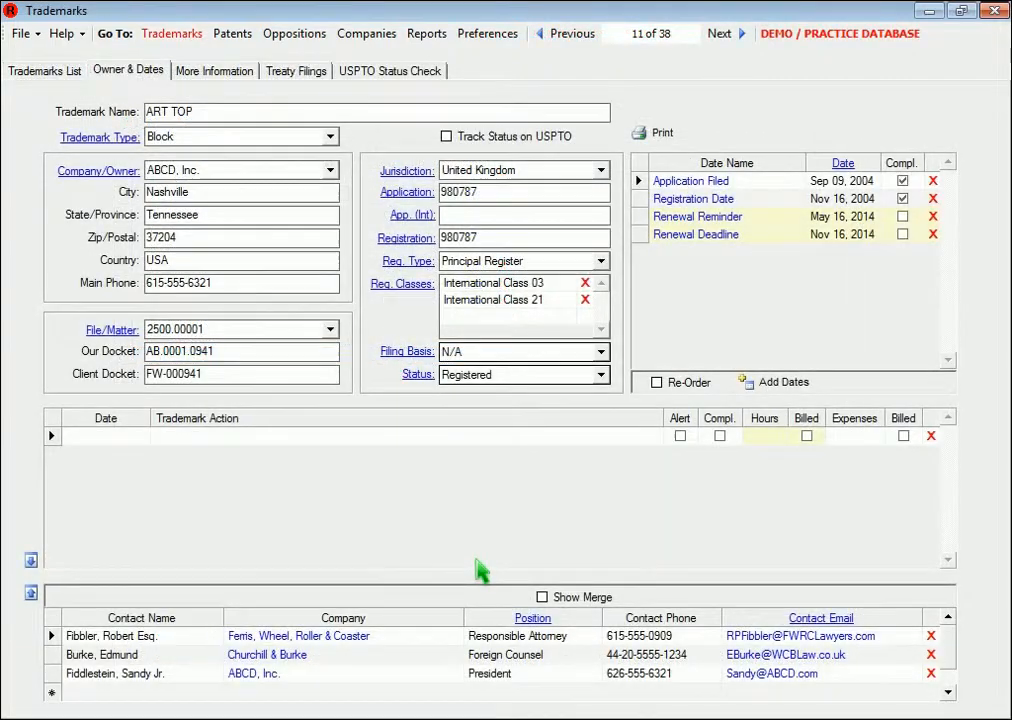
{"action": "left_click", "coordinate": [533, 619]}
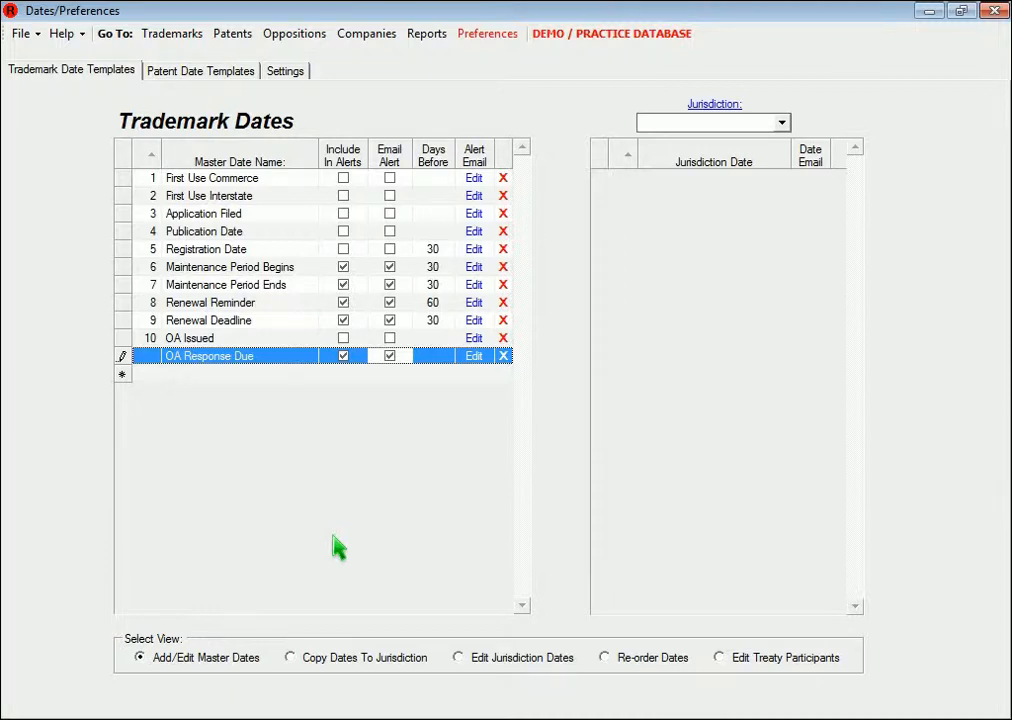
{"action": "left_click", "coordinate": [441, 362]}
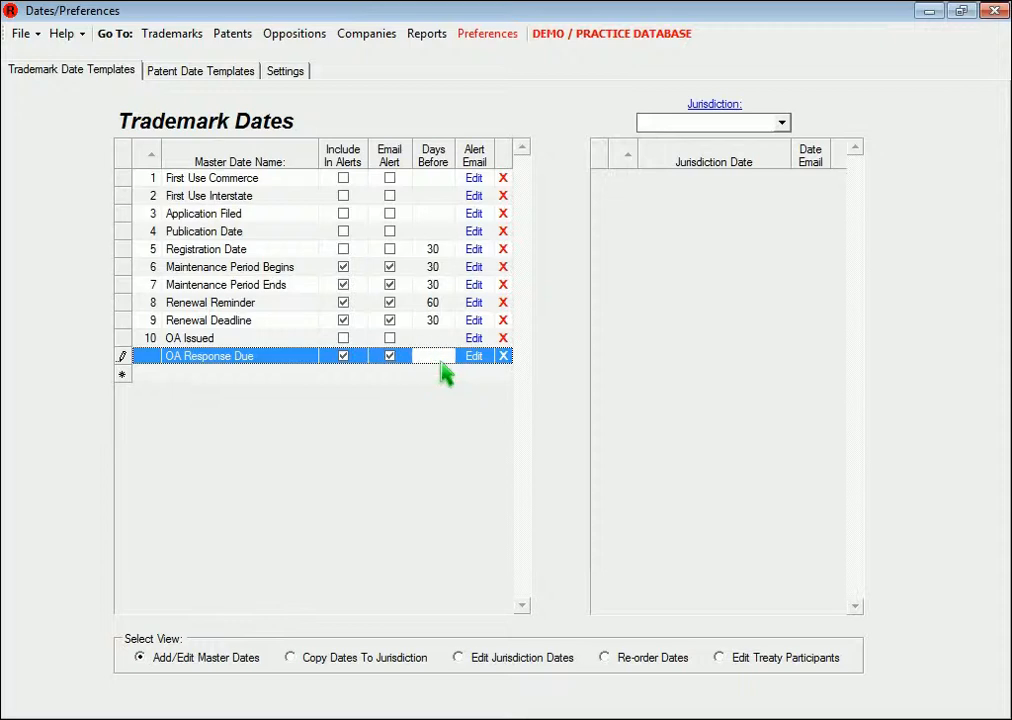
{"action": "type", "text": "14"}
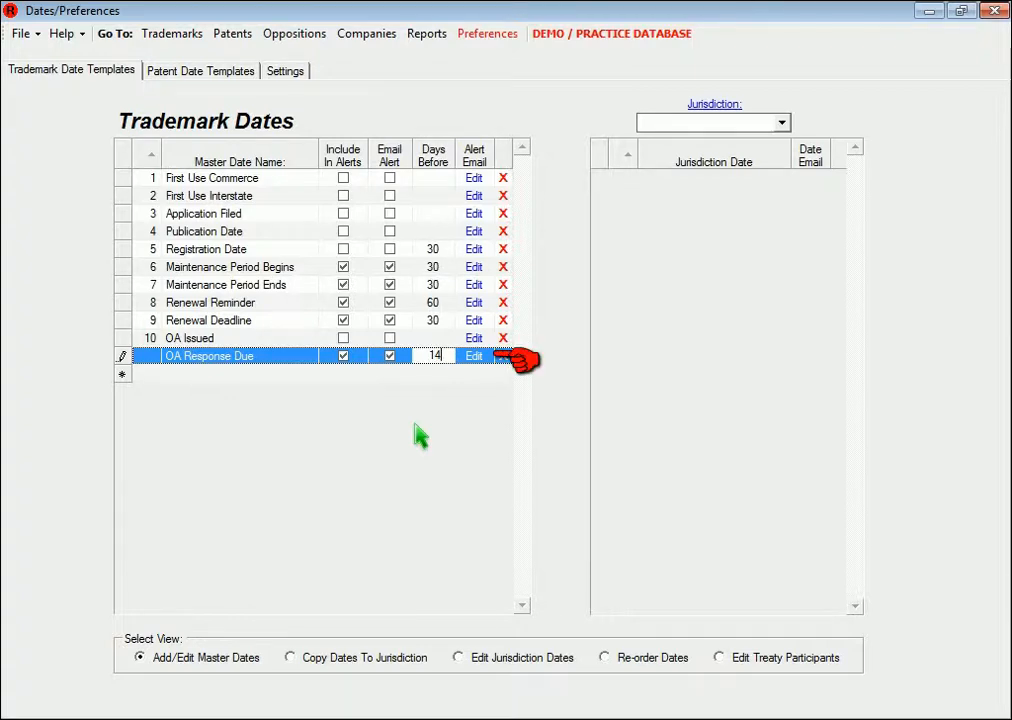
Write the OA Response Due alert email body: "An office action is due for trademark [TrademarkName], Application # [ApplicationNumber] on [TrademarkDate]."
{"action": "left_click", "coordinate": [479, 360]}
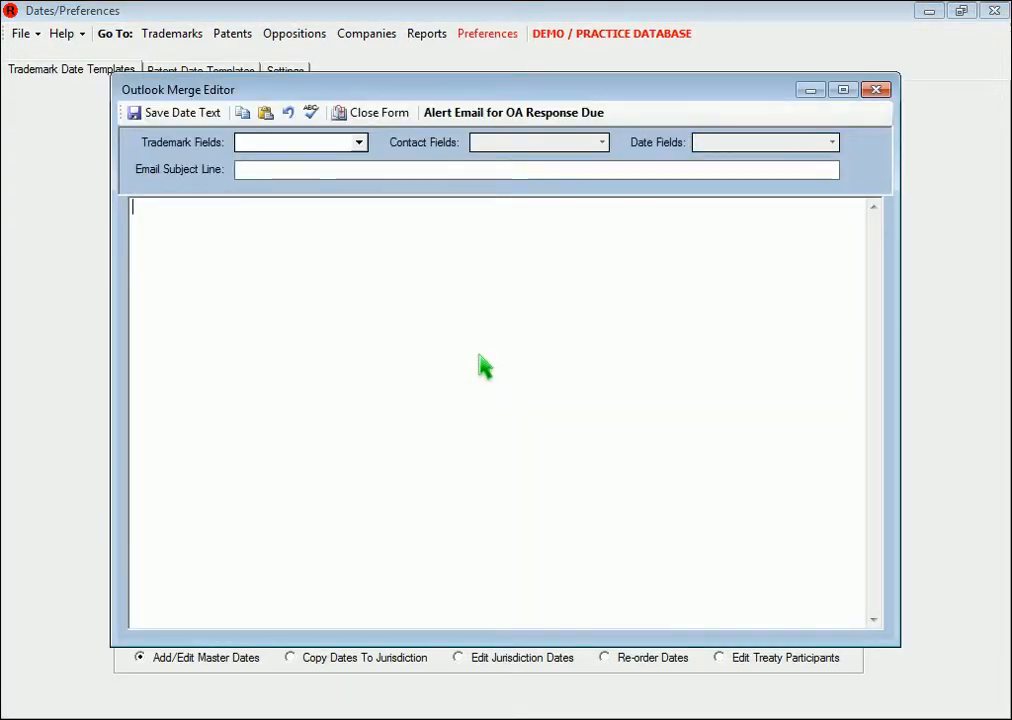
{"action": "type", "text": "An office action is due for trademark"}
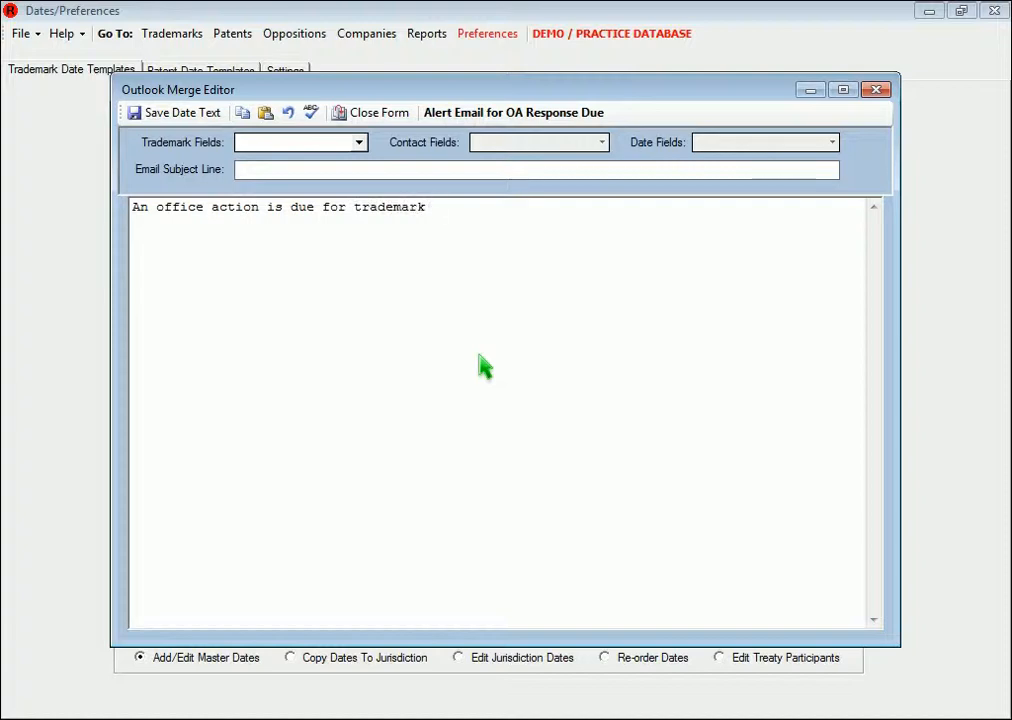
{"action": "left_click", "coordinate": [358, 142]}
{"action": "left_click", "coordinate": [345, 163]}
{"action": "type", "text": ", Application #"}
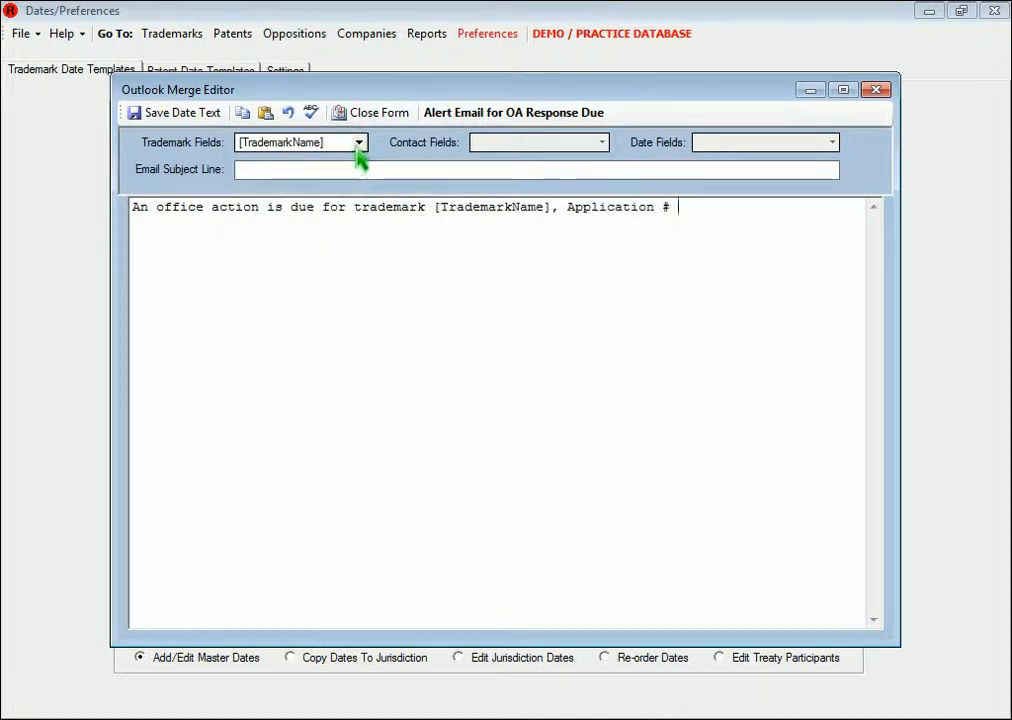
{"action": "left_click", "coordinate": [358, 143]}
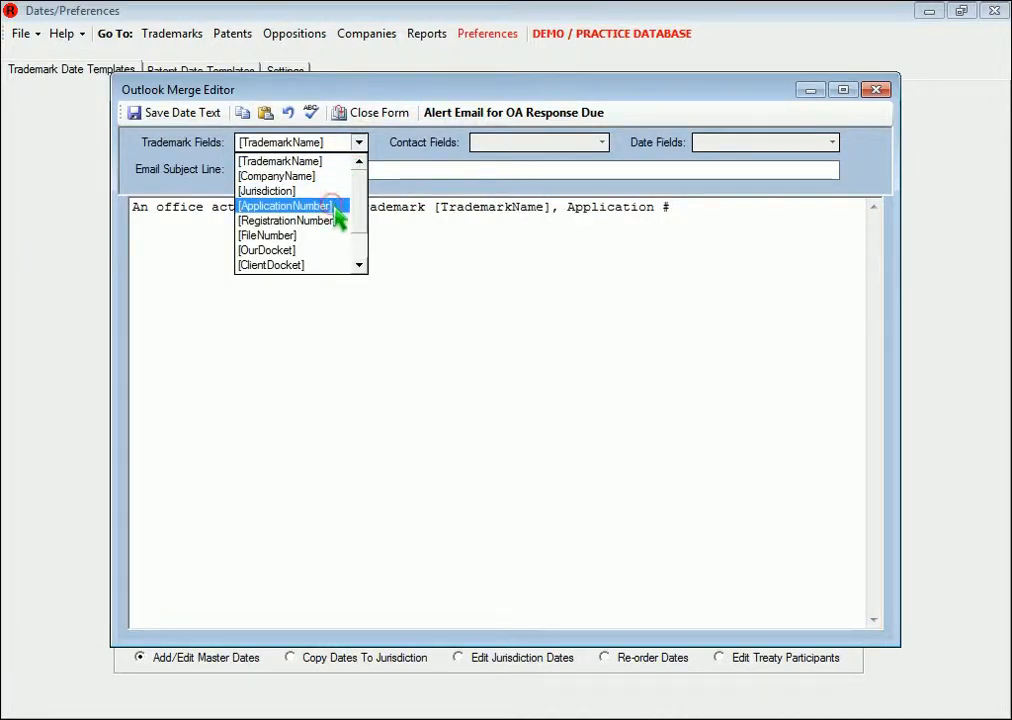
{"action": "left_click", "coordinate": [334, 206]}
{"action": "type", "text": "on"}
{"action": "left_click", "coordinate": [358, 143]}
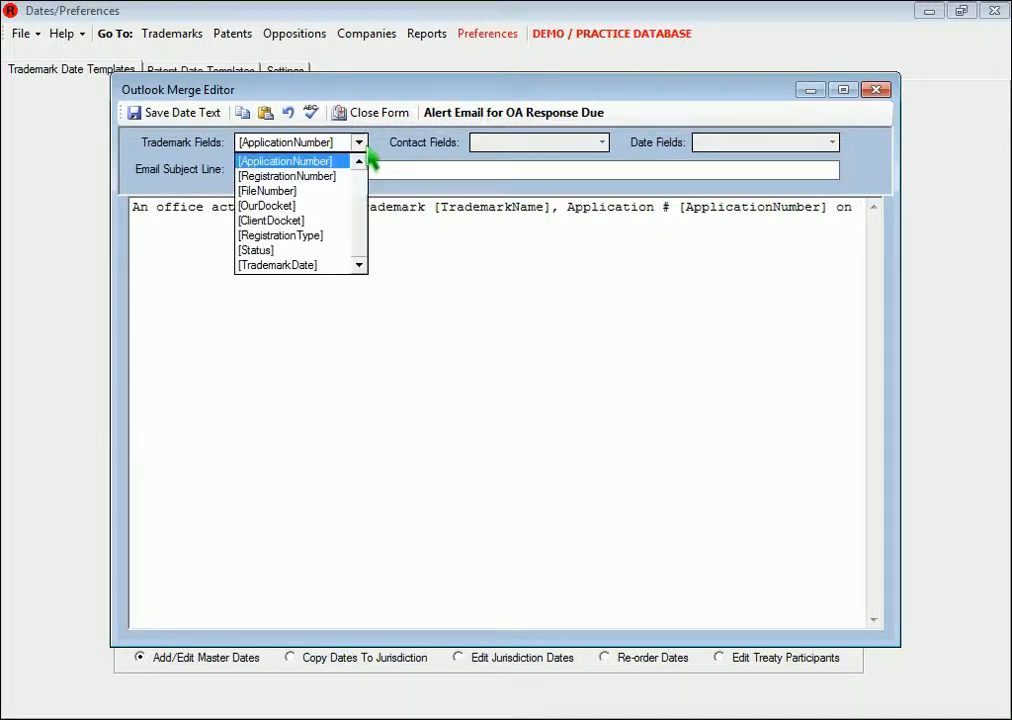
{"action": "left_click", "coordinate": [336, 266]}
{"action": "type", "text": "."}
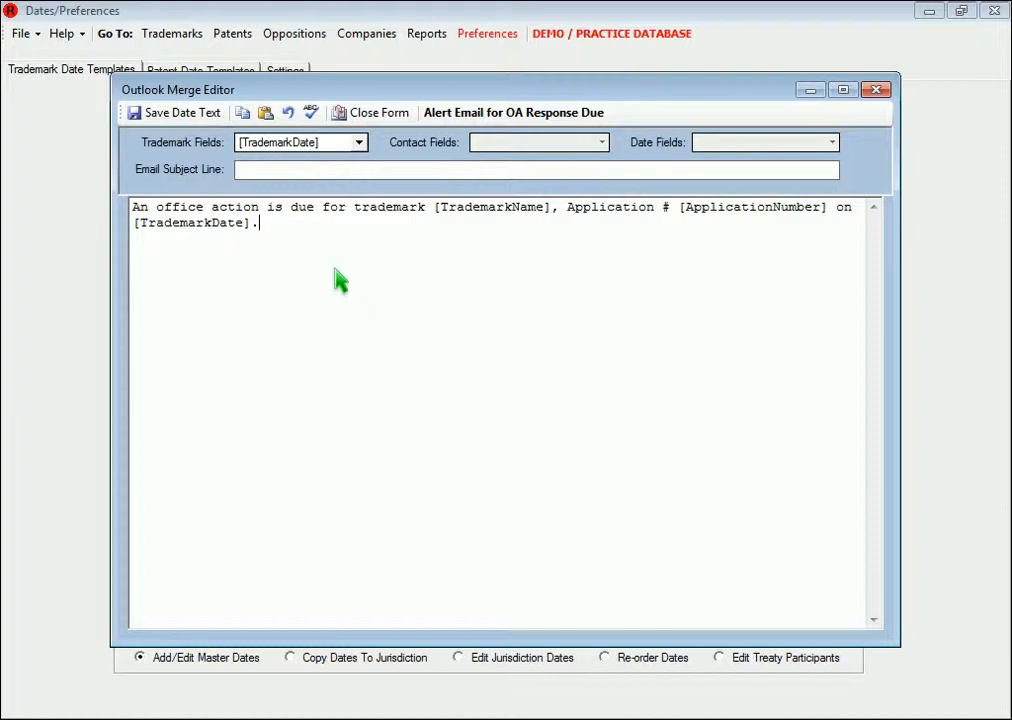
Set the email subject to "Office Action due for [TrademarkName], #[ApplicationNumber]" and save the alert email
{"action": "left_click", "coordinate": [381, 172]}
{"action": "type", "text": "Office Action due for"}
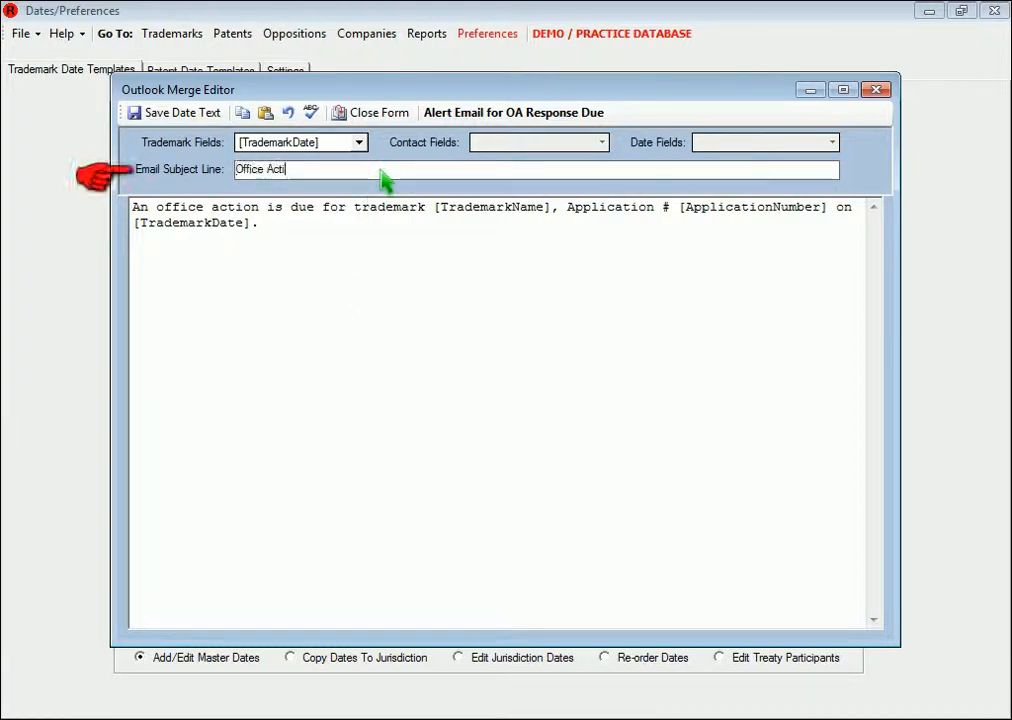
{"action": "left_click", "coordinate": [358, 143]}
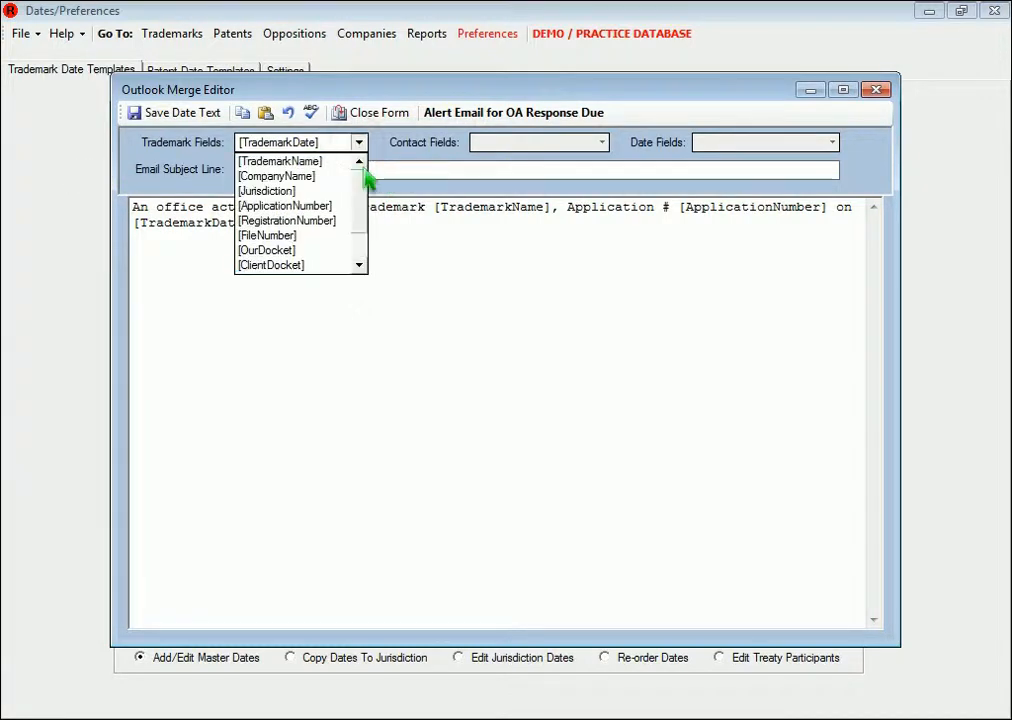
{"action": "left_click", "coordinate": [345, 162]}
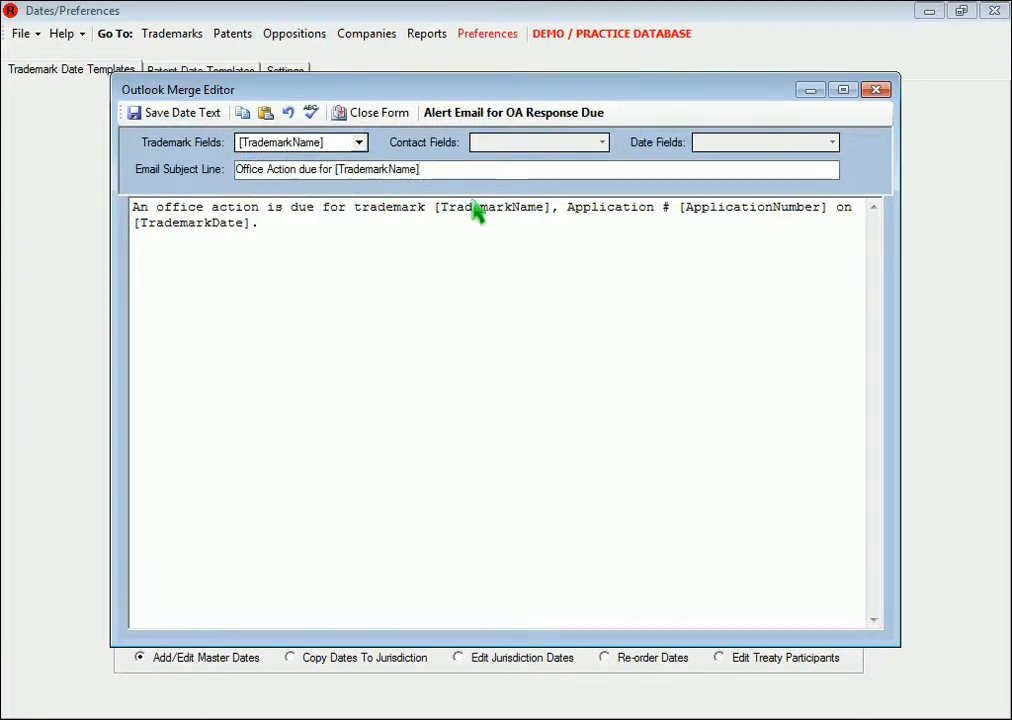
{"action": "type", "text": ", #"}
{"action": "left_click", "coordinate": [358, 142]}
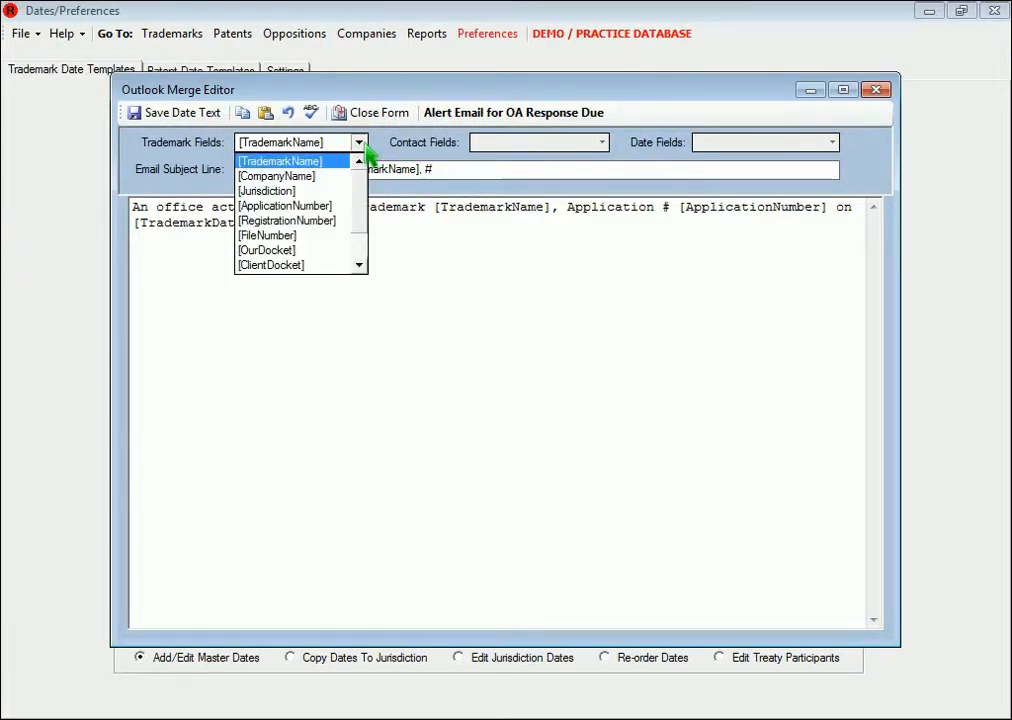
{"action": "left_click", "coordinate": [340, 205]}
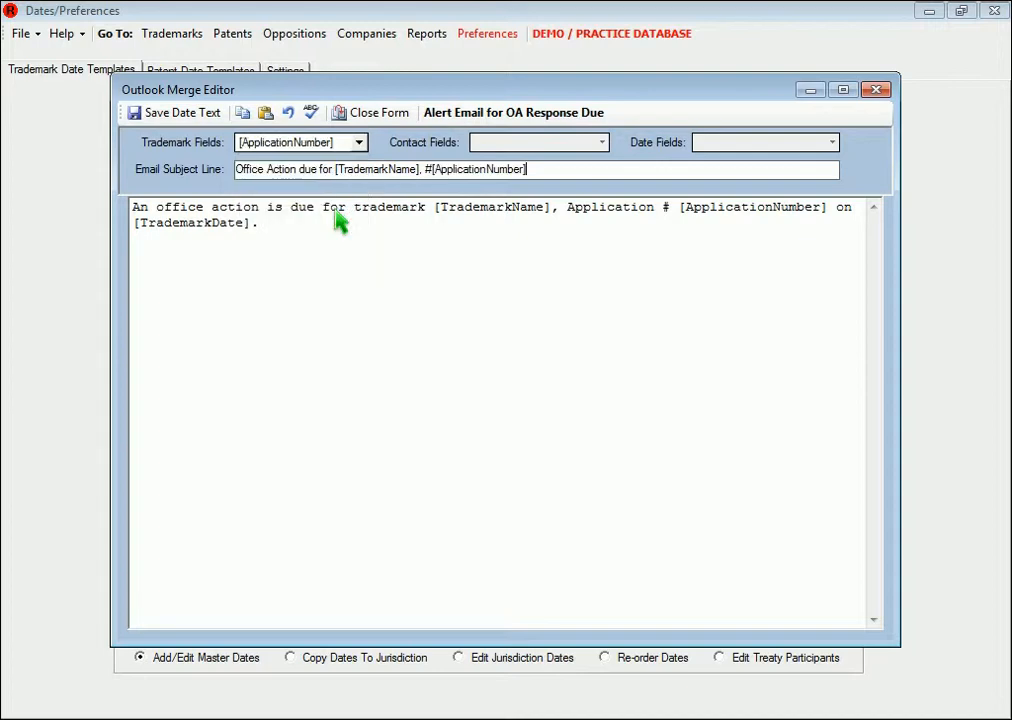
{"action": "left_click", "coordinate": [405, 119]}
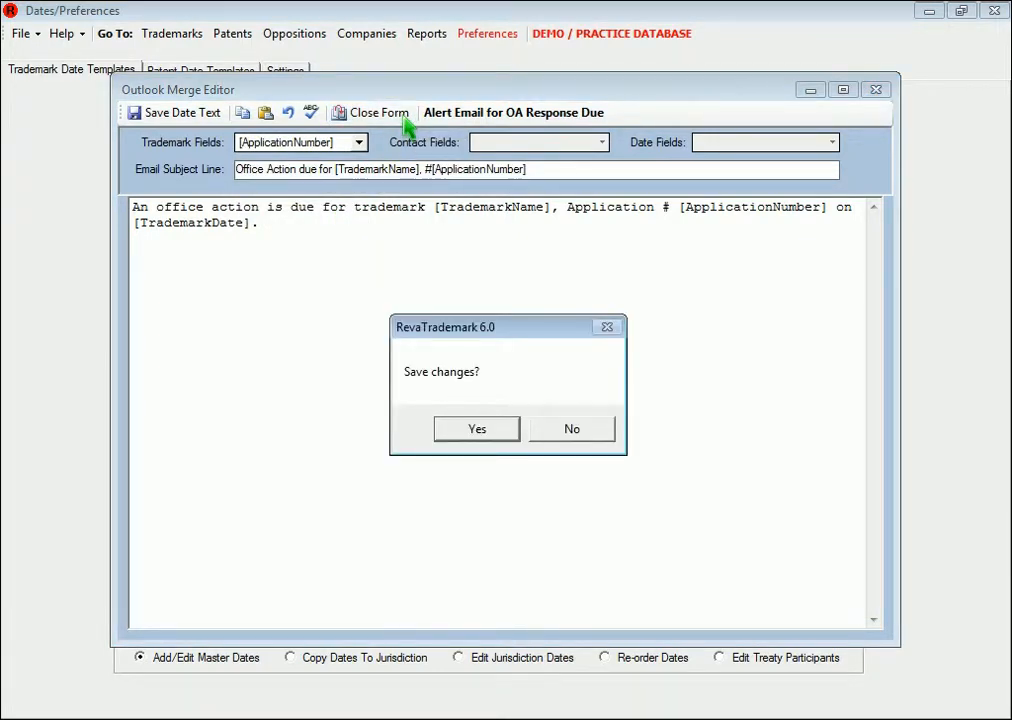
{"action": "left_click", "coordinate": [514, 436]}
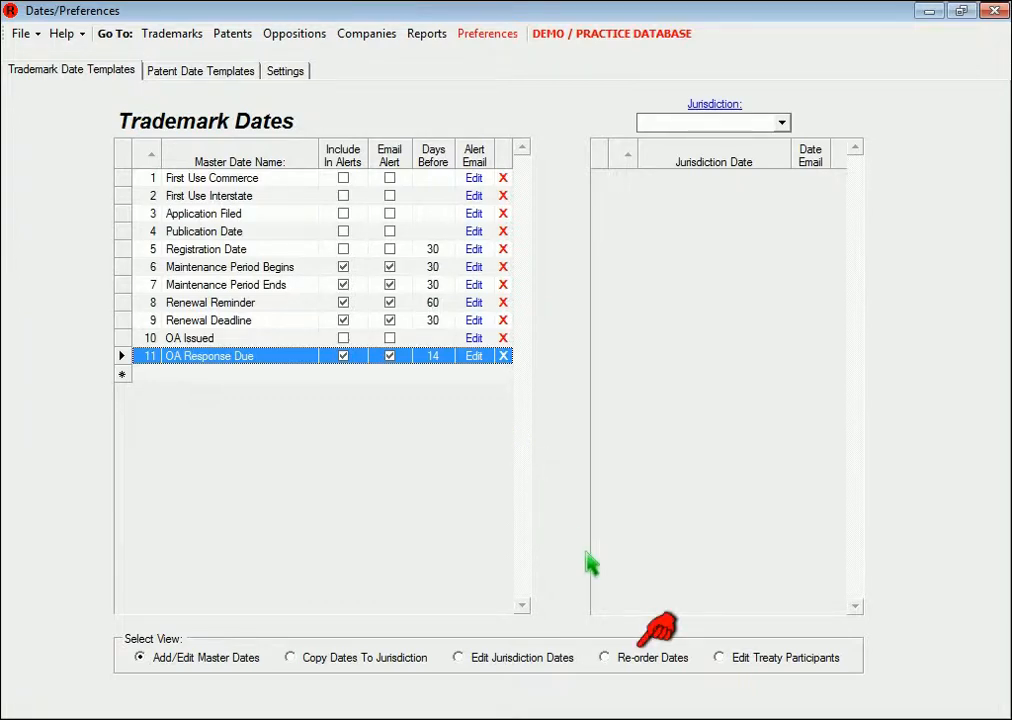
In the re-order view, move OA Response Due up one place and back down again
{"action": "left_click", "coordinate": [654, 664]}
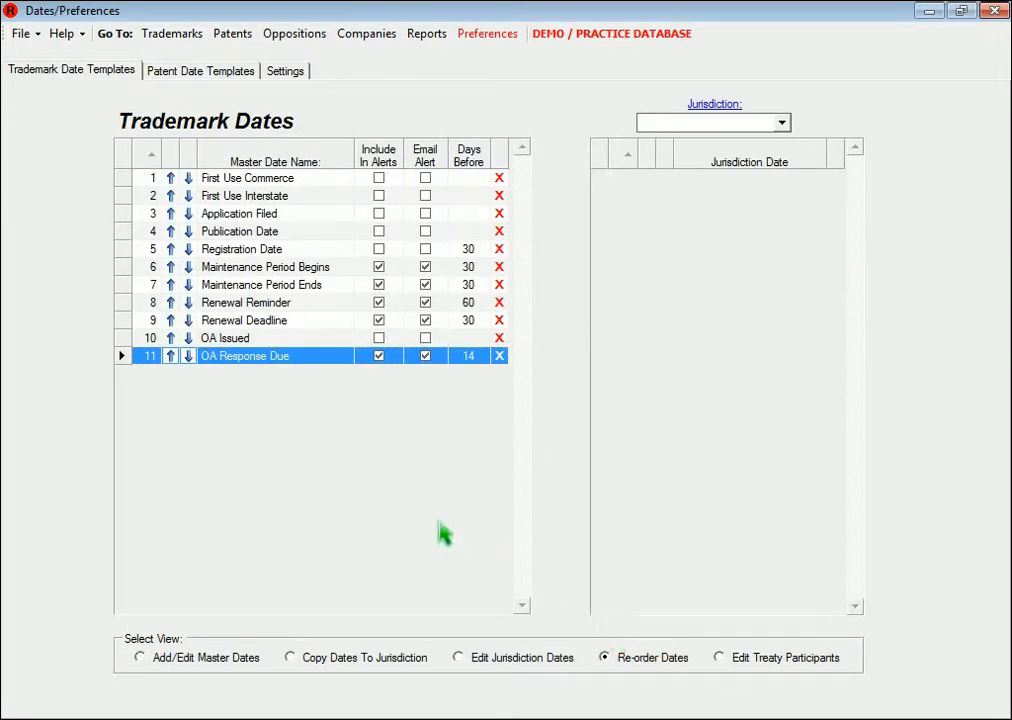
{"action": "left_click", "coordinate": [171, 358]}
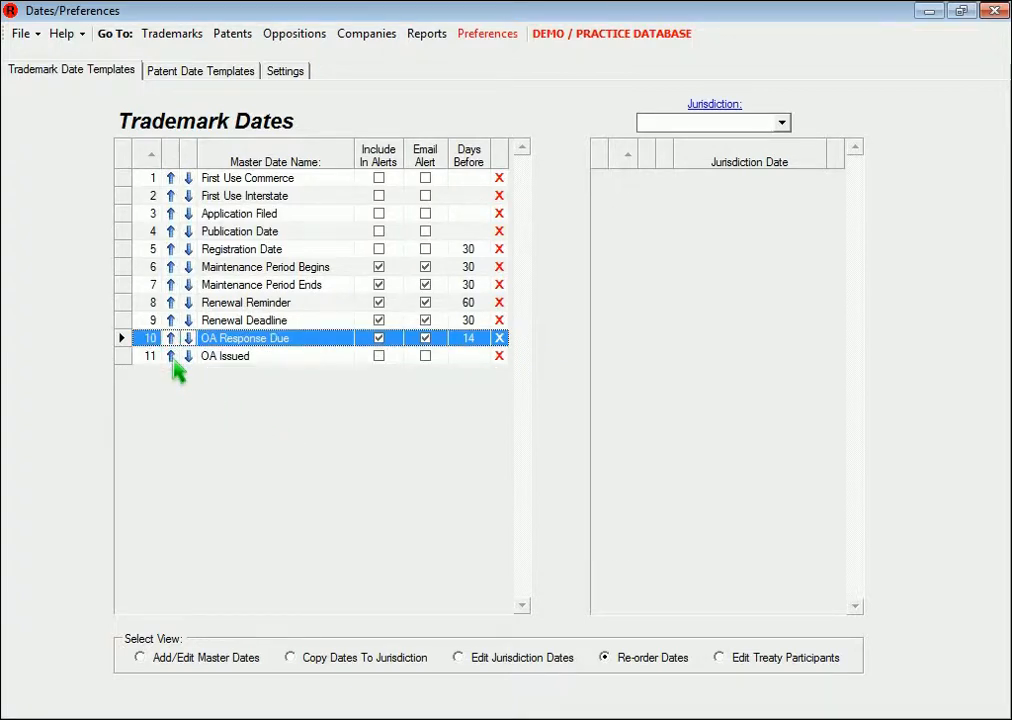
{"action": "left_click", "coordinate": [194, 352]}
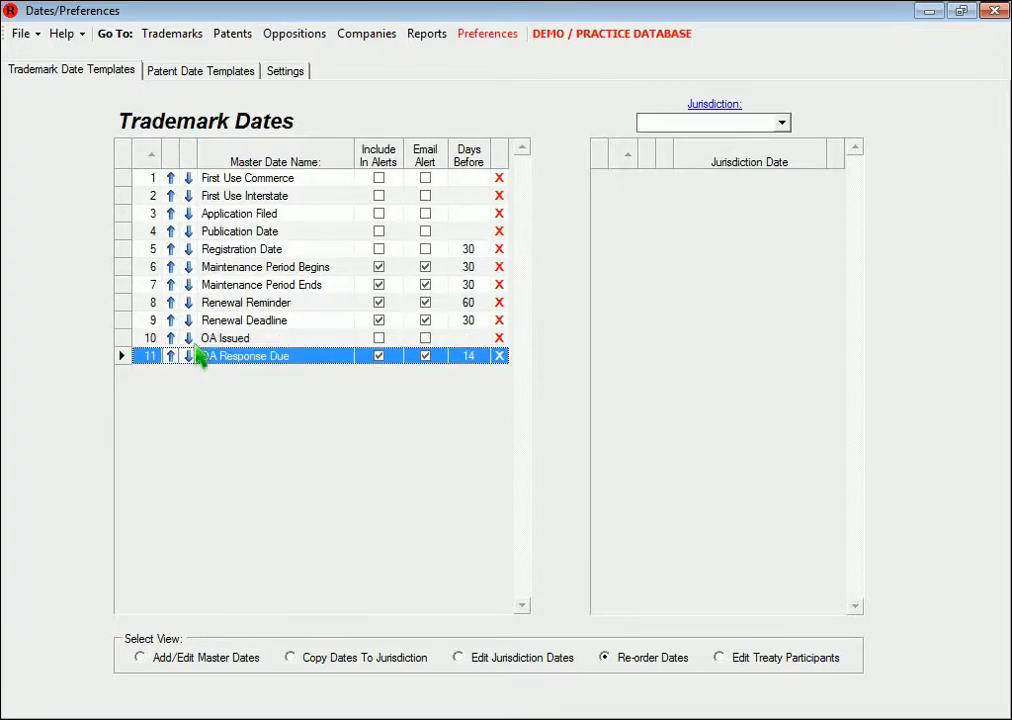
Select both the OA Issued and OA Response Due rows together
{"action": "left_click", "coordinate": [138, 340]}
{"action": "left_click_drag", "start_coordinate": [136, 340], "coordinate": [237, 352]}
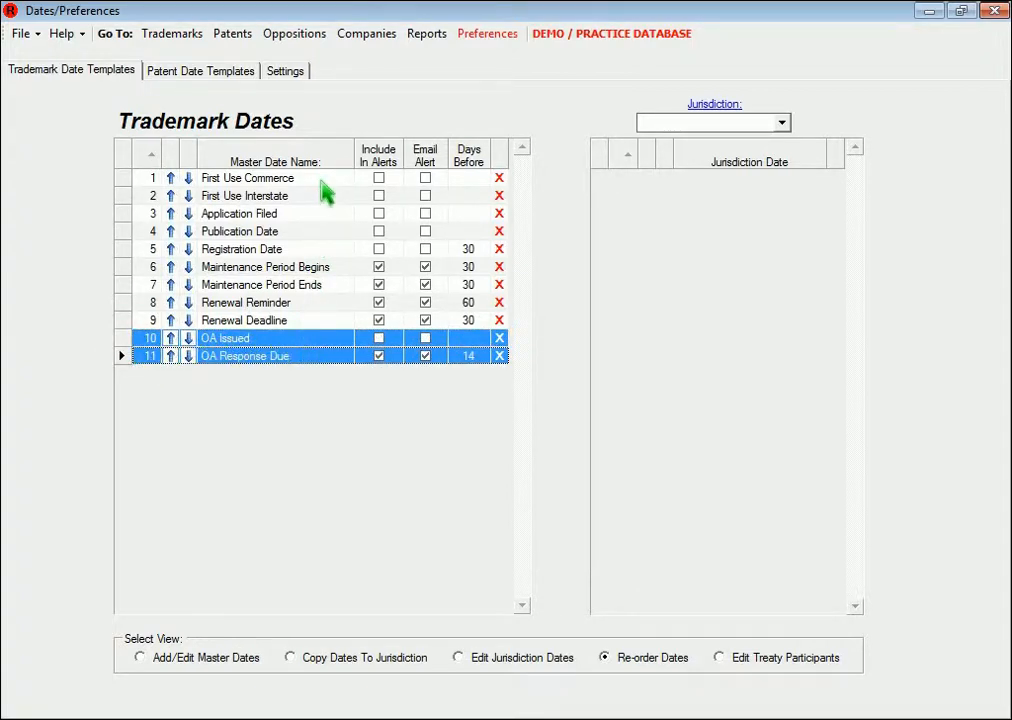
Return to the master dates editing view and try to delete the Registration Date master date
{"action": "left_click_drag", "start_coordinate": [237, 352], "coordinate": [321, 181]}
{"action": "left_click", "coordinate": [222, 660]}
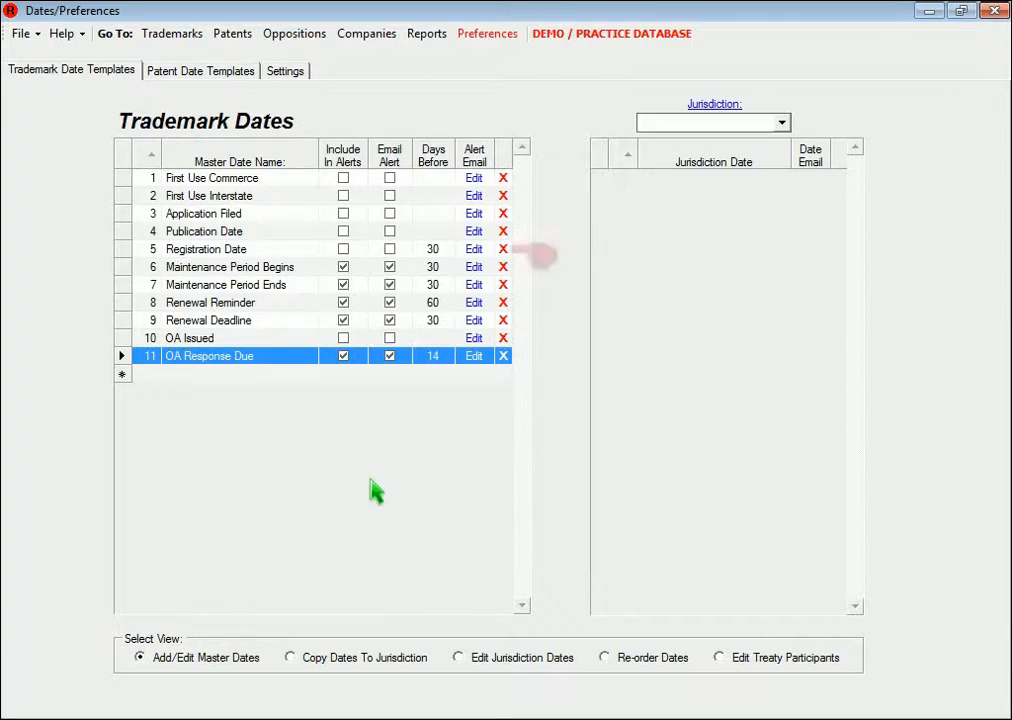
{"action": "left_click", "coordinate": [505, 250]}
{"action": "left_click", "coordinate": [504, 250]}
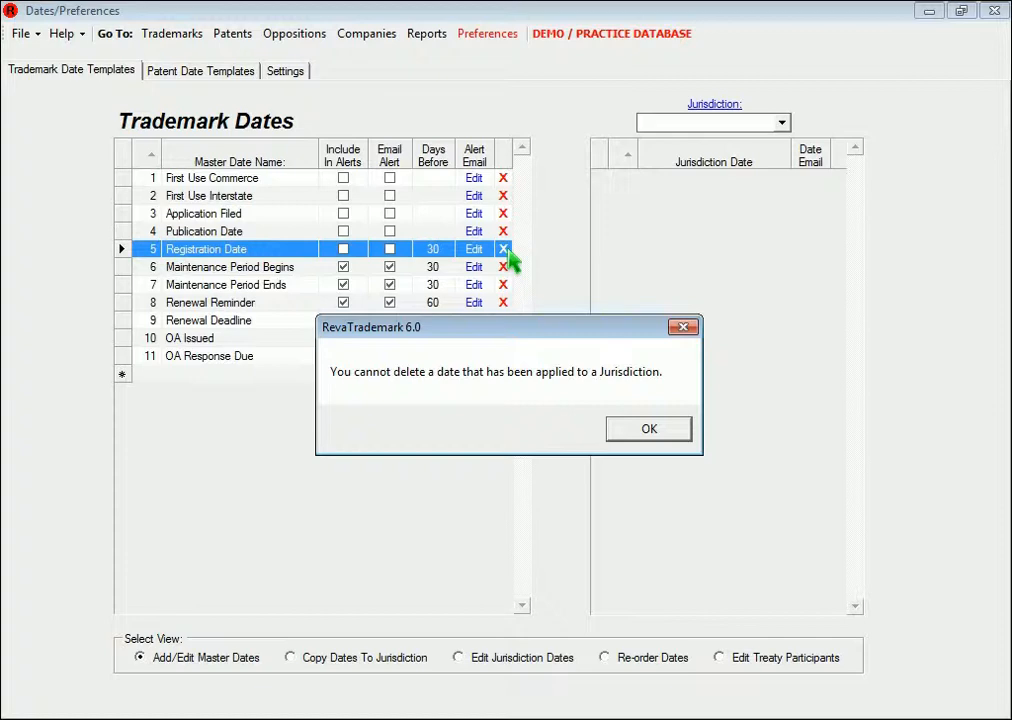
{"action": "left_click", "coordinate": [655, 429]}
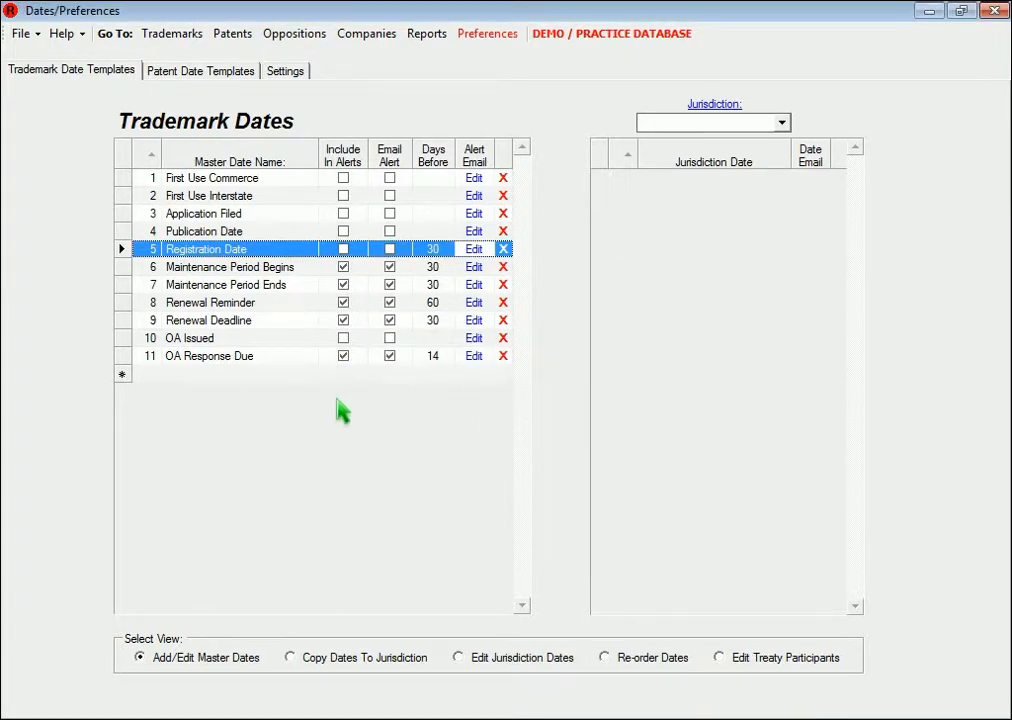
Rename the Renewal Deadline master date to Renewal Date
{"action": "left_click", "coordinate": [288, 327]}
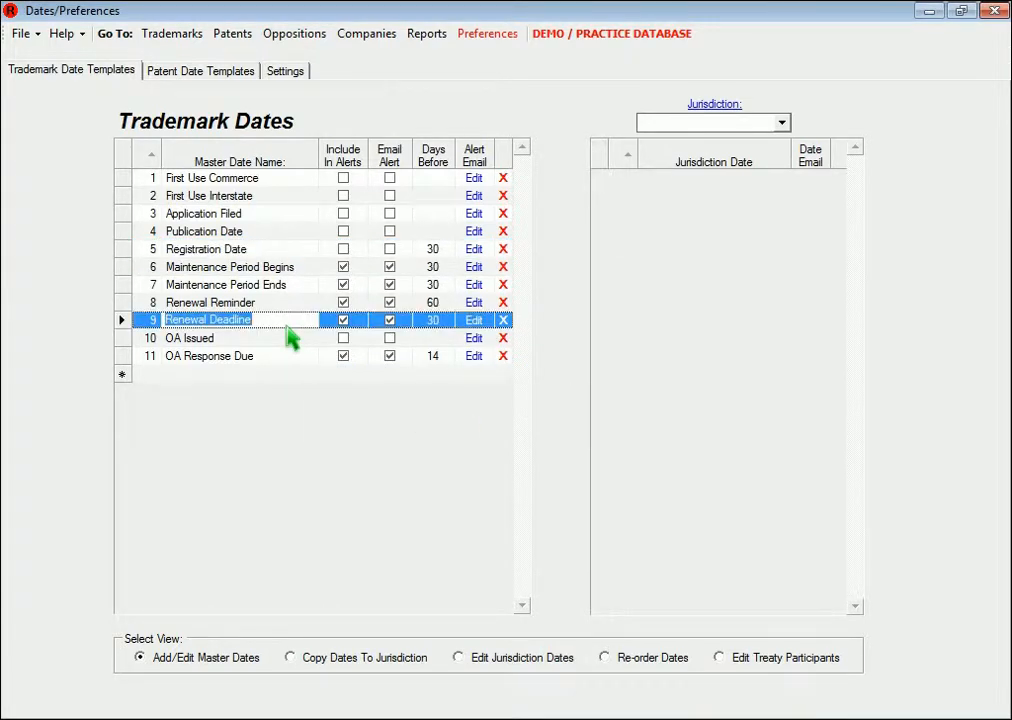
{"action": "key", "text": "End"}
{"action": "key", "text": "BackSpace"}
{"action": "key", "text": "BackSpace"}
{"action": "key", "text": "BackSpace"}
{"action": "key", "text": "BackSpace"}
{"action": "key", "text": "BackSpace"}
{"action": "key", "text": "BackSpace"}
{"action": "key", "text": "BackSpace"}
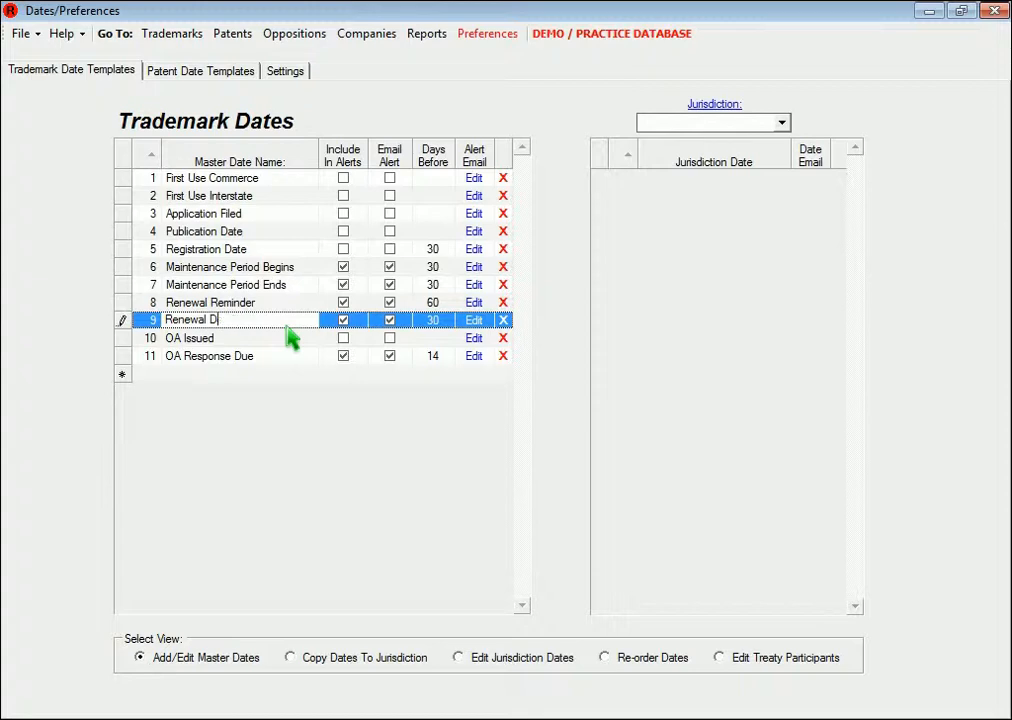
{"action": "type", "text": "ate"}
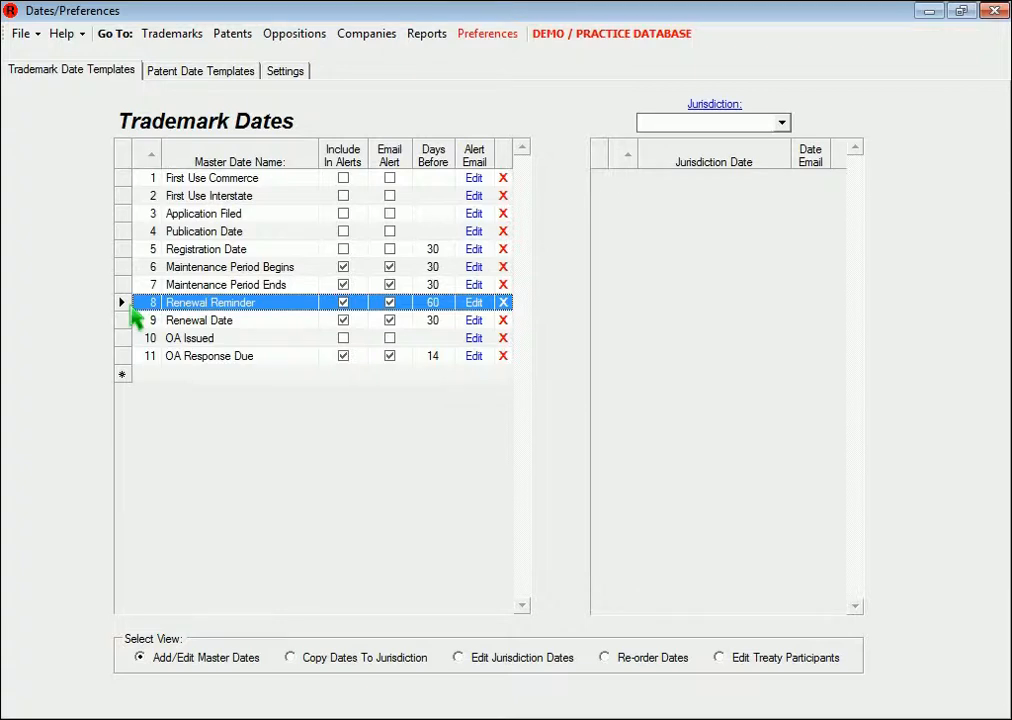
In the patent date templates, add a master date named New Patent Date with Include In Alerts and Email Alert enabled
{"action": "left_click", "coordinate": [165, 62]}
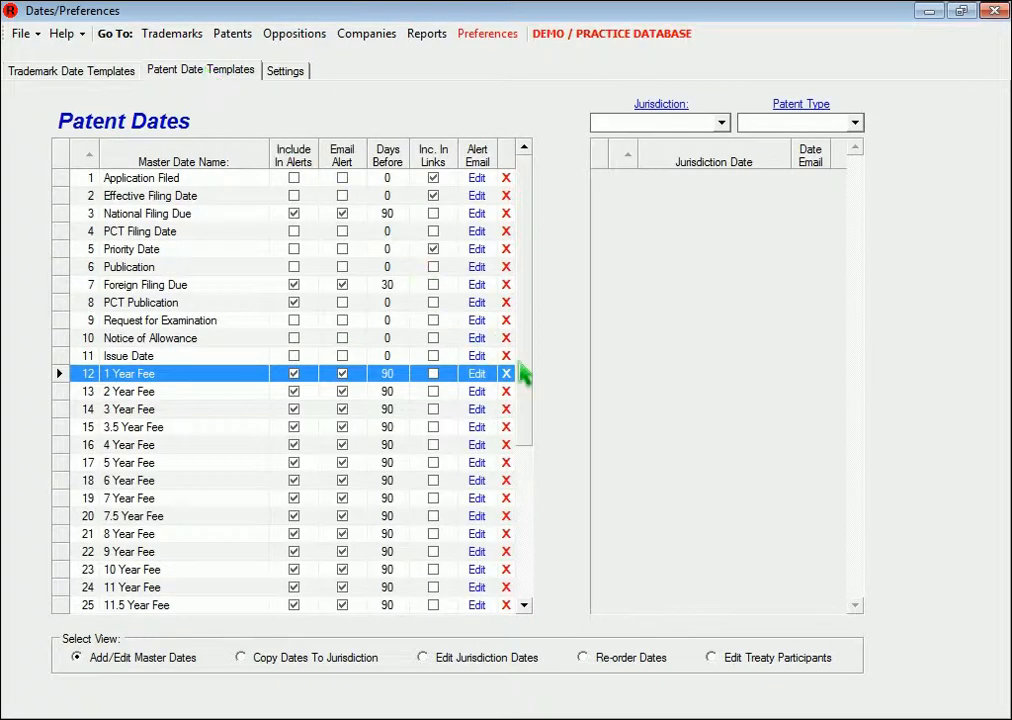
{"action": "scroll", "coordinate": [463, 402], "scroll_direction": "down", "scroll_amount": 4}
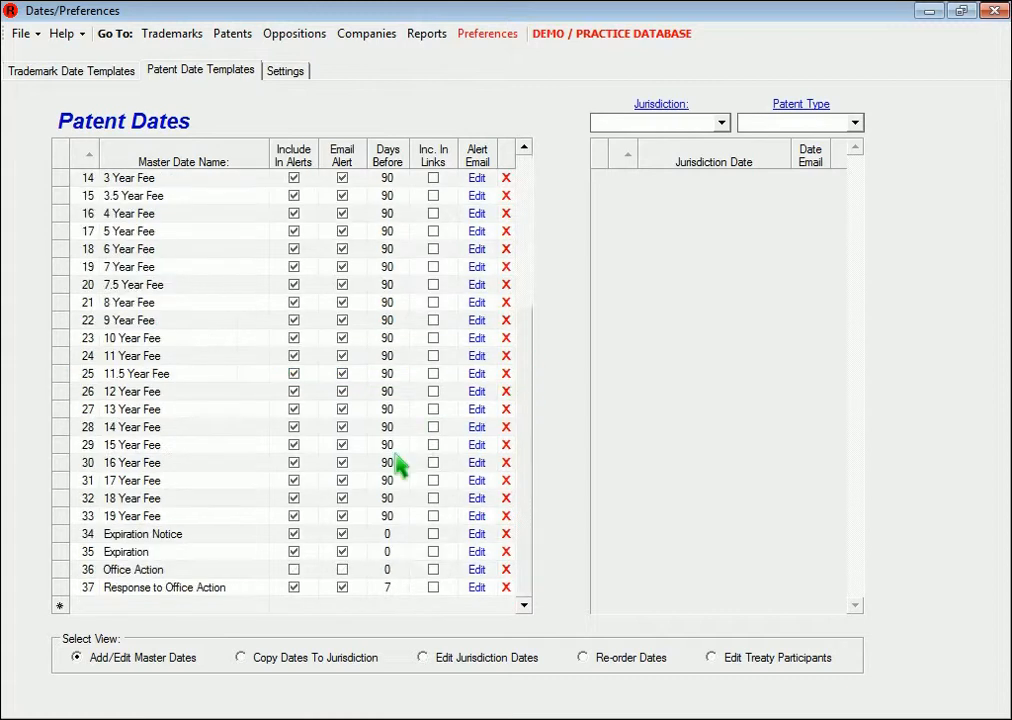
{"action": "left_click", "coordinate": [167, 605]}
{"action": "type", "text": "New Patent Date"}
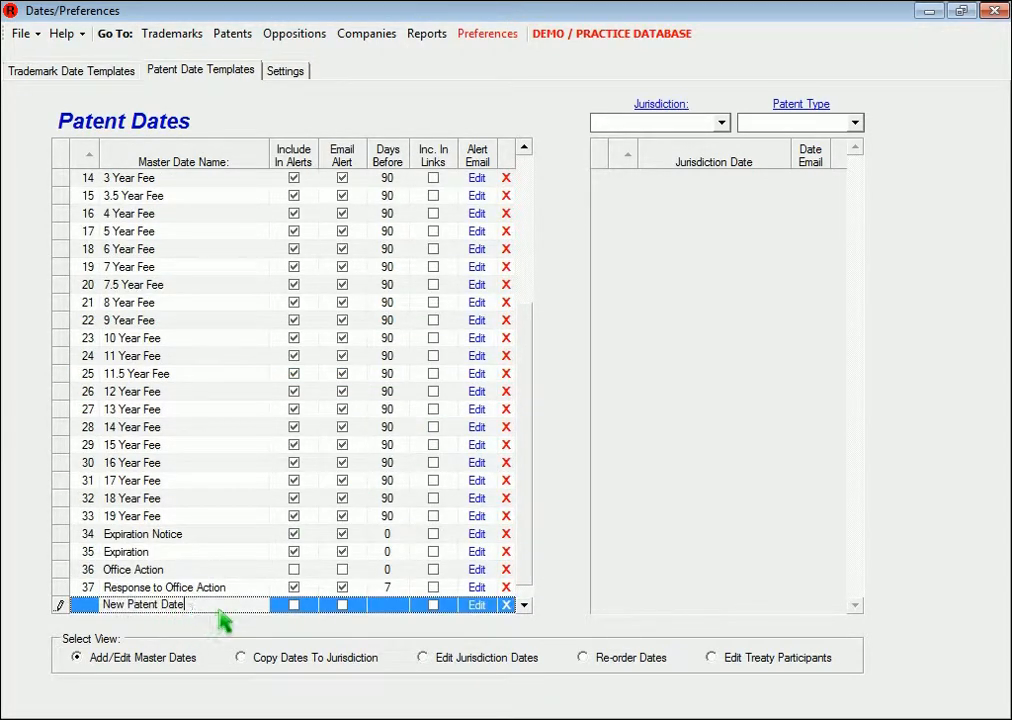
{"action": "left_click", "coordinate": [290, 606]}
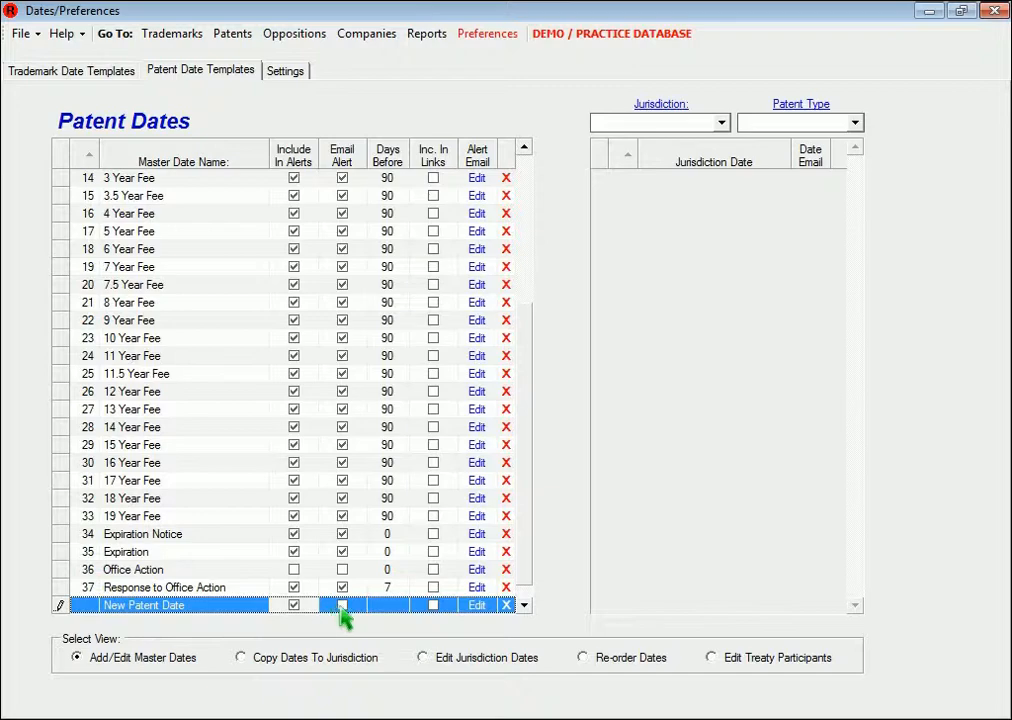
{"action": "left_click", "coordinate": [339, 607]}
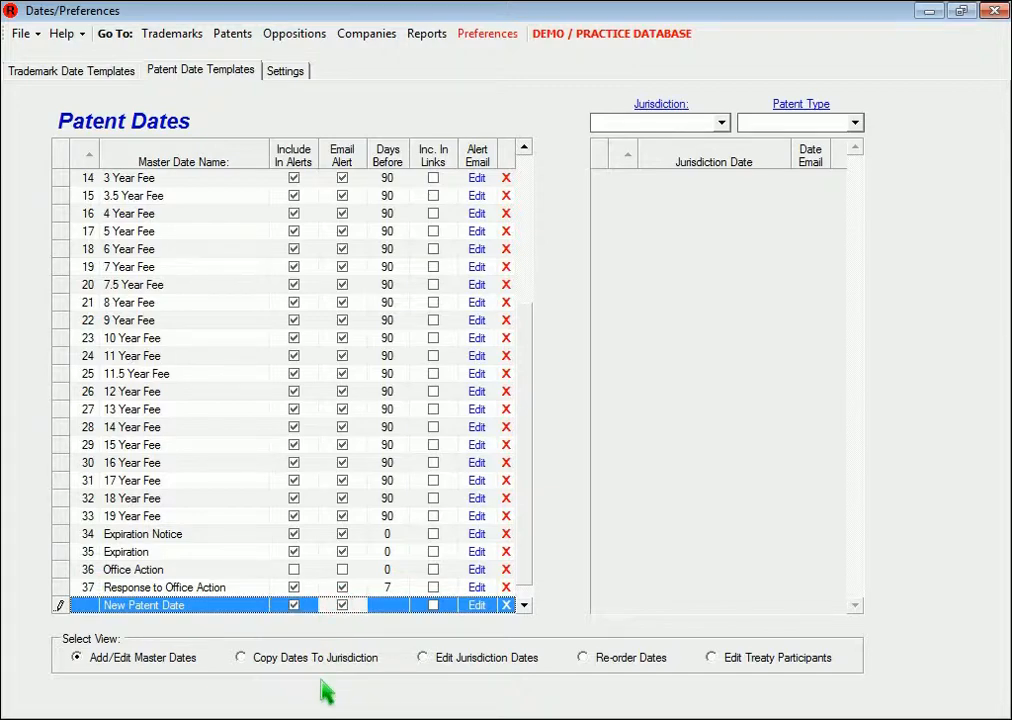
Copy the OA Issued and OA Response Due trademark dates to the USA jurisdiction
{"action": "left_click", "coordinate": [100, 68]}
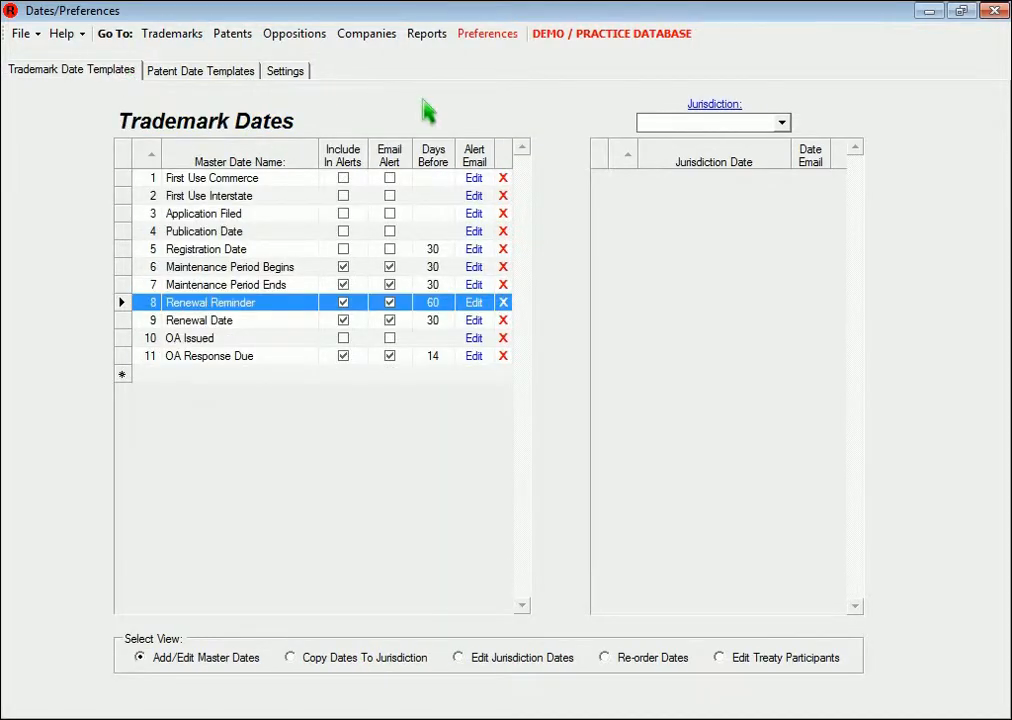
{"action": "left_click", "coordinate": [681, 125]}
{"action": "type", "text": "USA"}
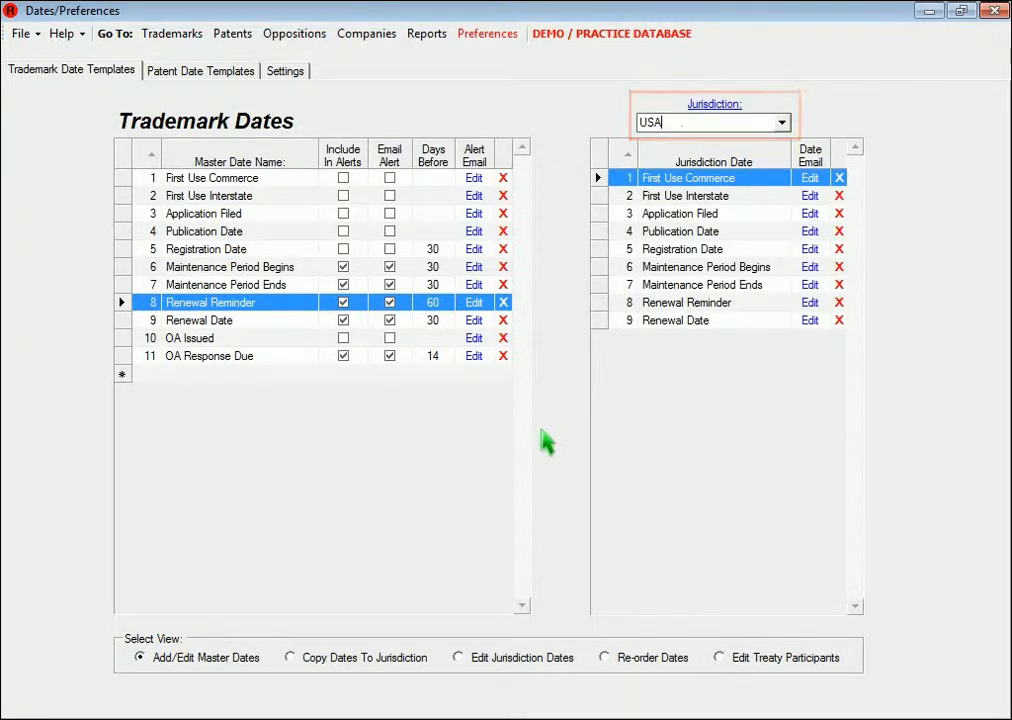
{"action": "left_click", "coordinate": [403, 668]}
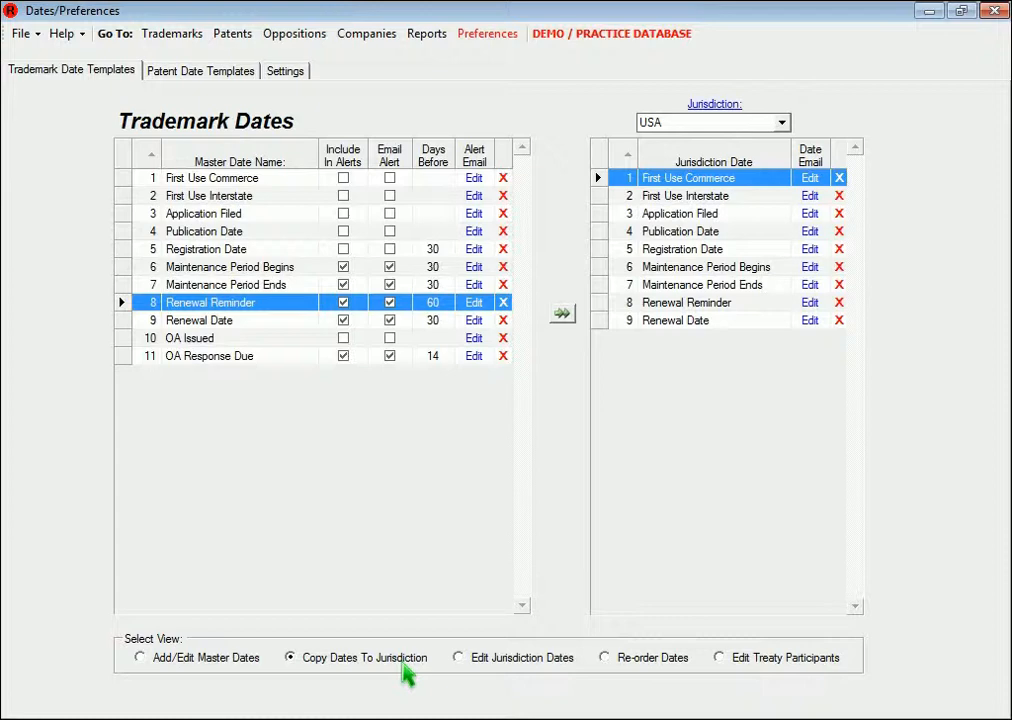
{"action": "left_click", "coordinate": [130, 341]}
{"action": "left_click", "coordinate": [129, 356], "text": "shift"}
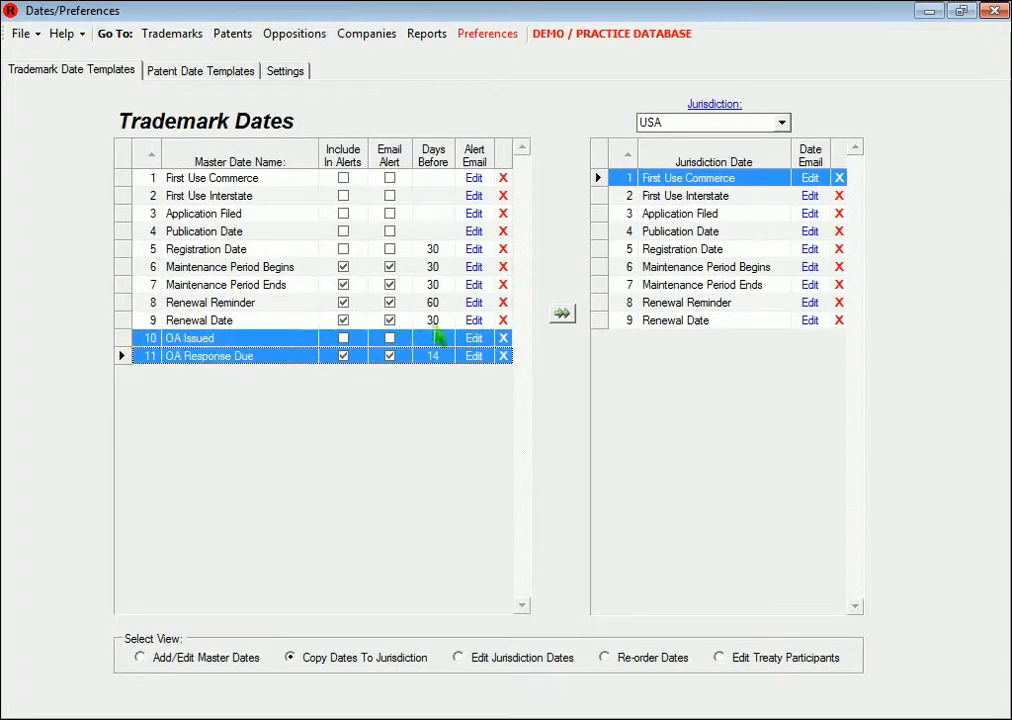
{"action": "left_click", "coordinate": [563, 316]}
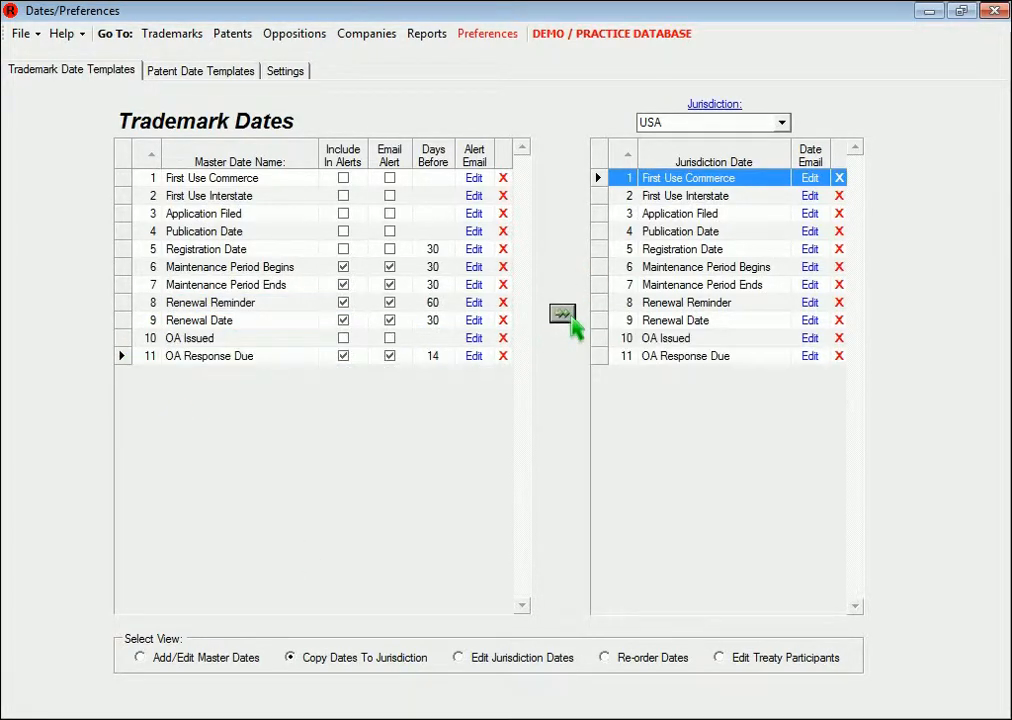
Move OA Response Due up and back down in the USA jurisdiction order, then return to master dates editing
{"action": "left_click", "coordinate": [666, 656]}
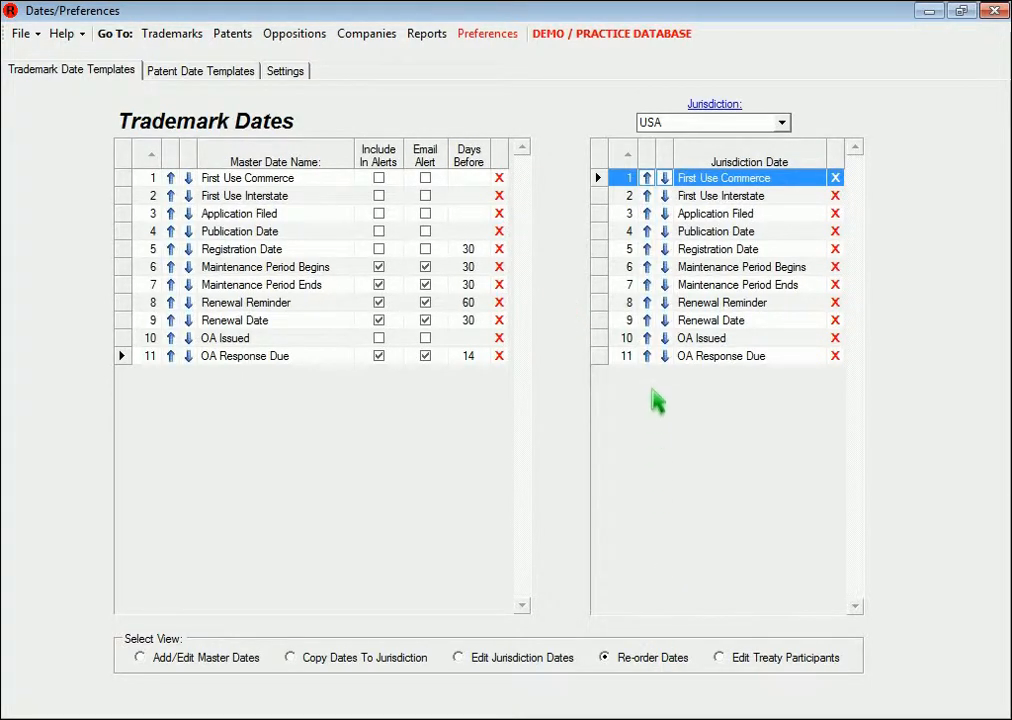
{"action": "left_click", "coordinate": [650, 356]}
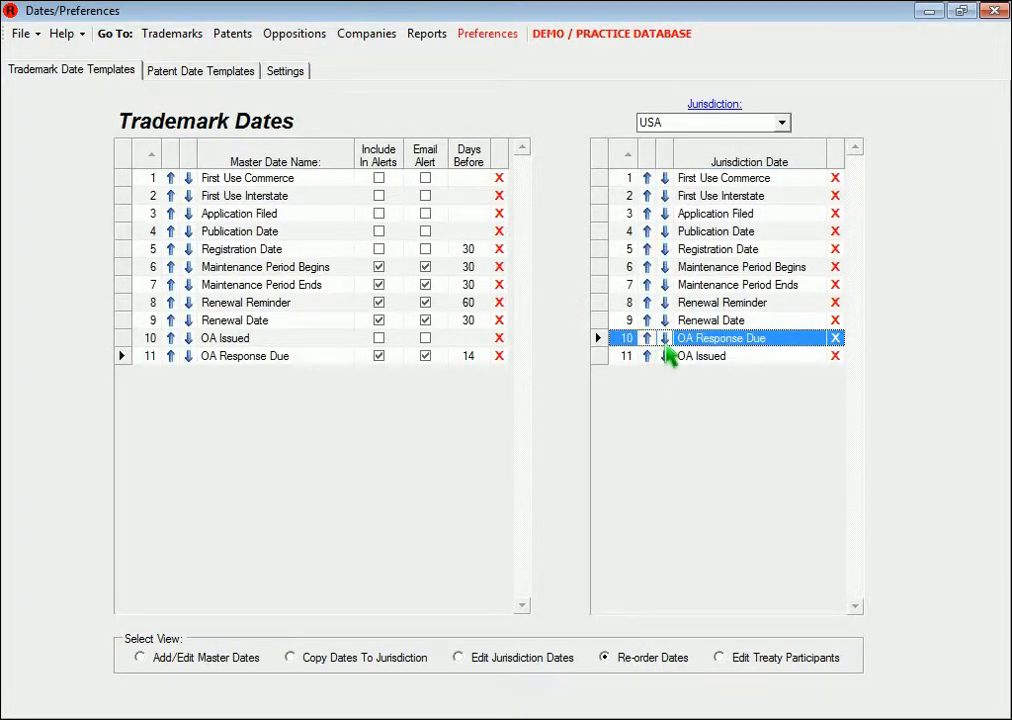
{"action": "left_click", "coordinate": [666, 356]}
{"action": "left_click_drag", "start_coordinate": [720, 345], "coordinate": [773, 457]}
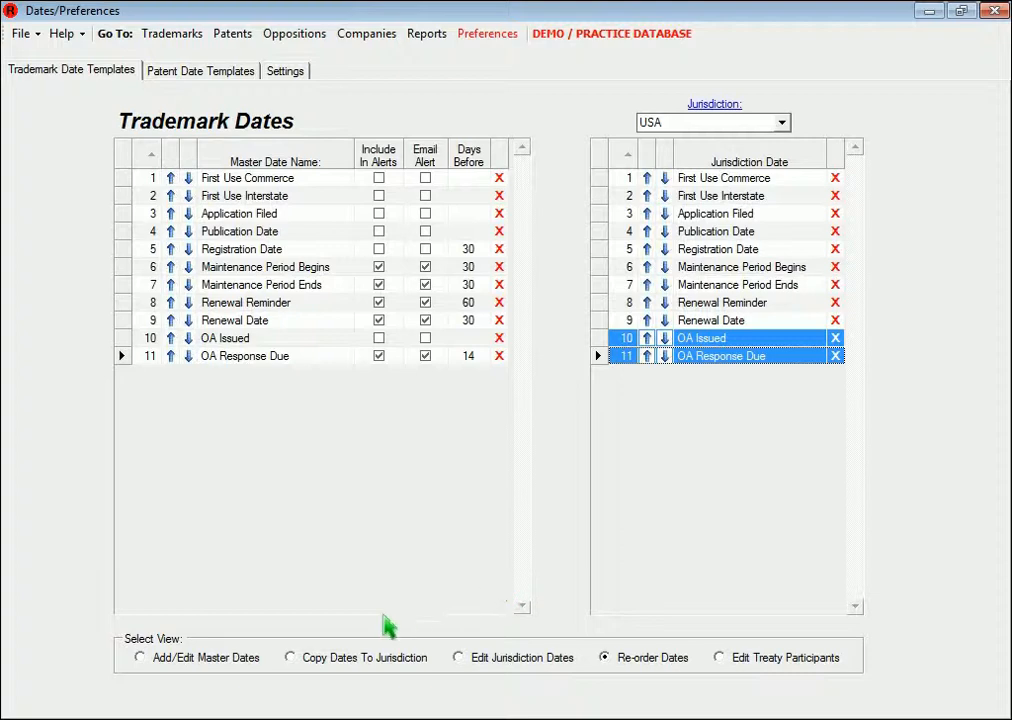
{"action": "left_click", "coordinate": [229, 662]}
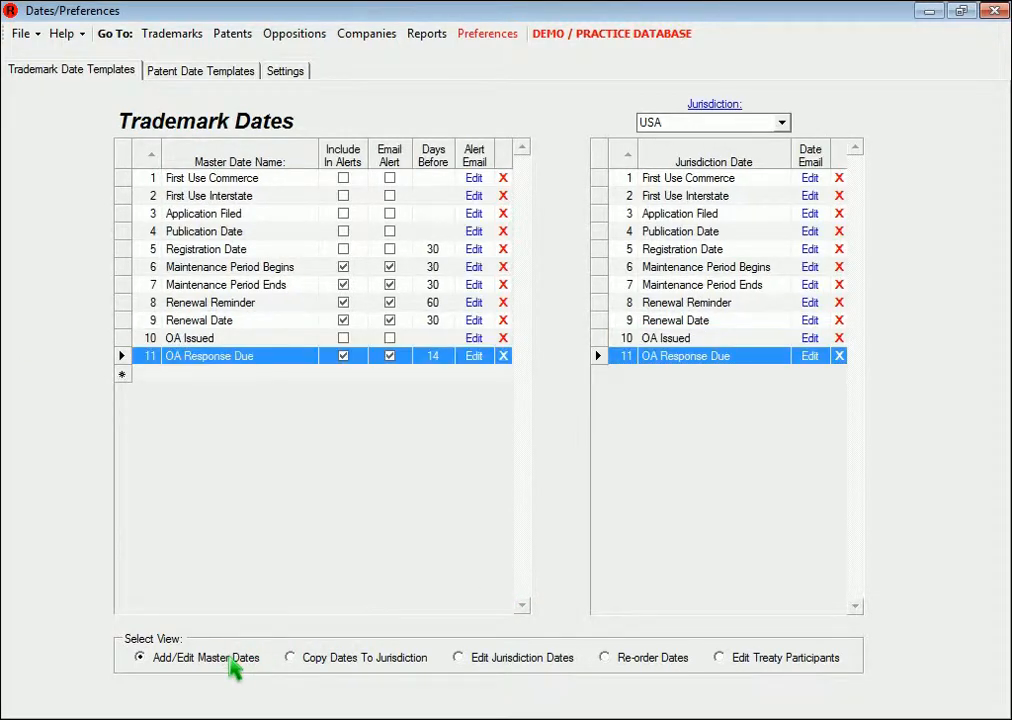
Show the patent jurisdiction dates for USA with the Utility patent type
{"action": "left_click", "coordinate": [238, 74]}
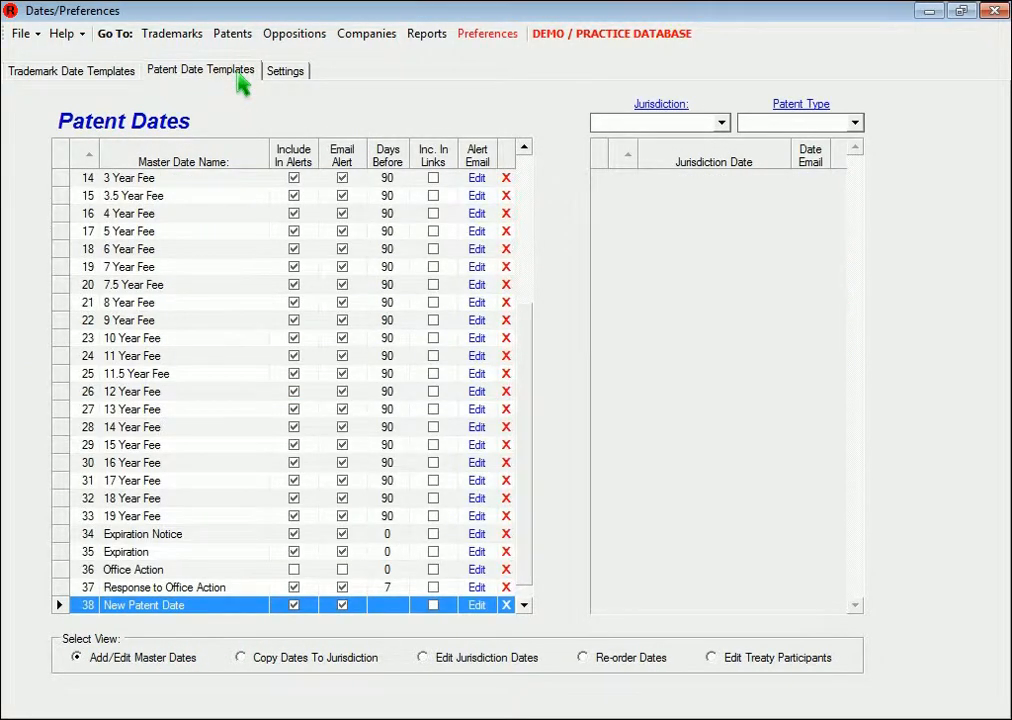
{"action": "left_click", "coordinate": [706, 125]}
{"action": "type", "text": "USA"}
{"action": "key", "text": "Tab"}
{"action": "type", "text": "Utility"}
{"action": "key", "text": "Tab"}
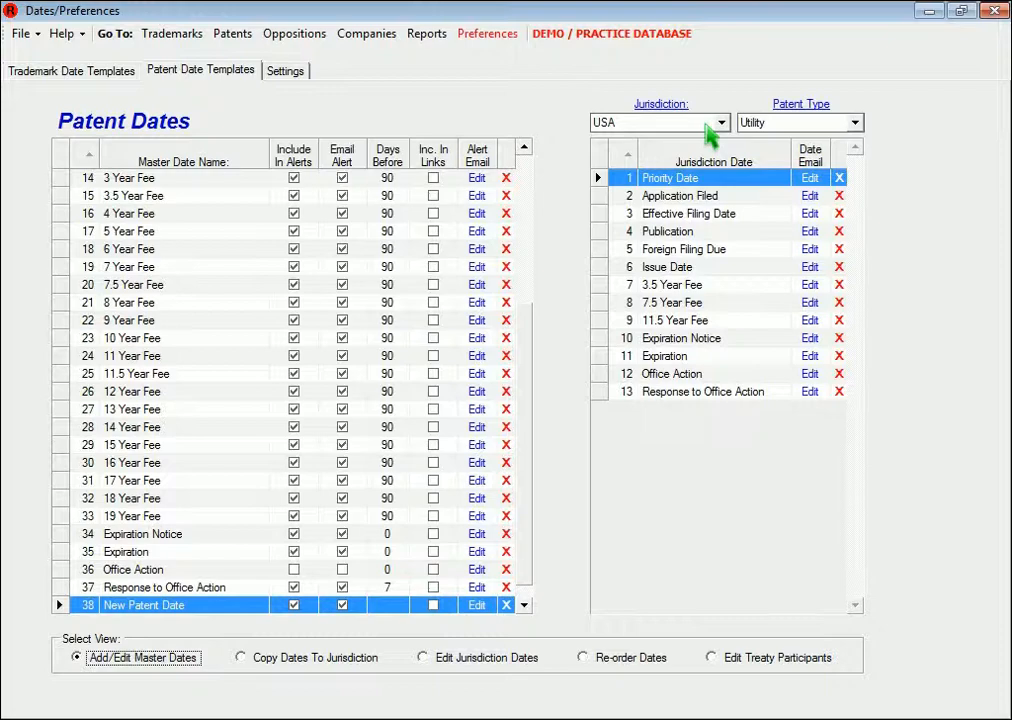
Switch the patent type to Design and back to Utility to compare their jurisdiction dates
{"action": "left_click", "coordinate": [771, 128]}
{"action": "type", "text": "Design"}
{"action": "key", "text": "Tab"}
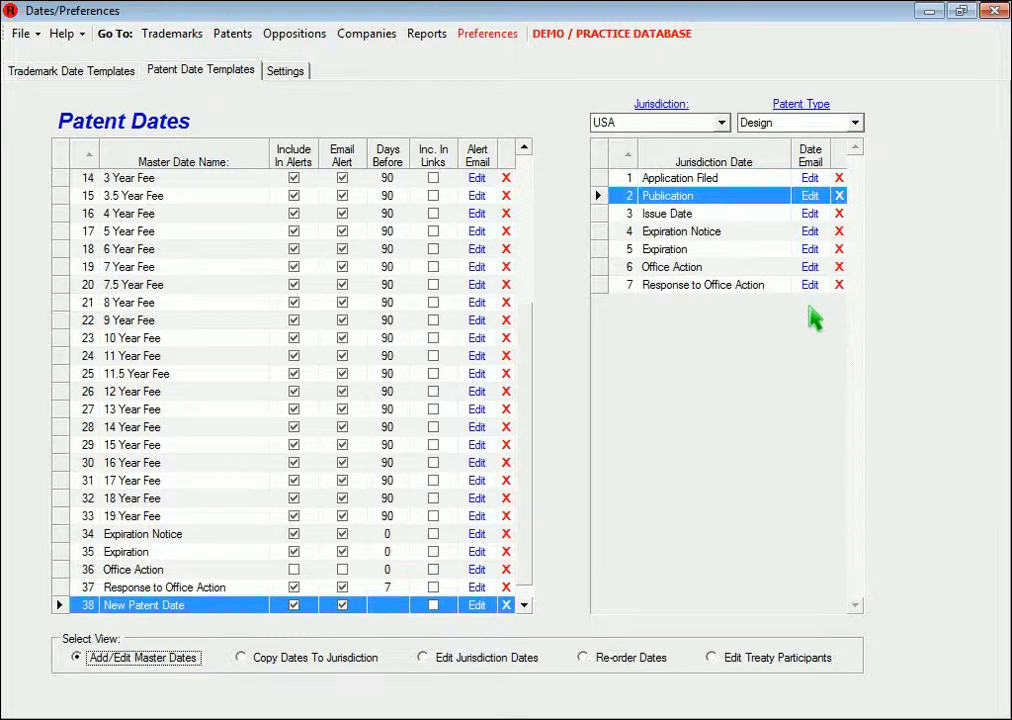
{"action": "left_click", "coordinate": [806, 128]}
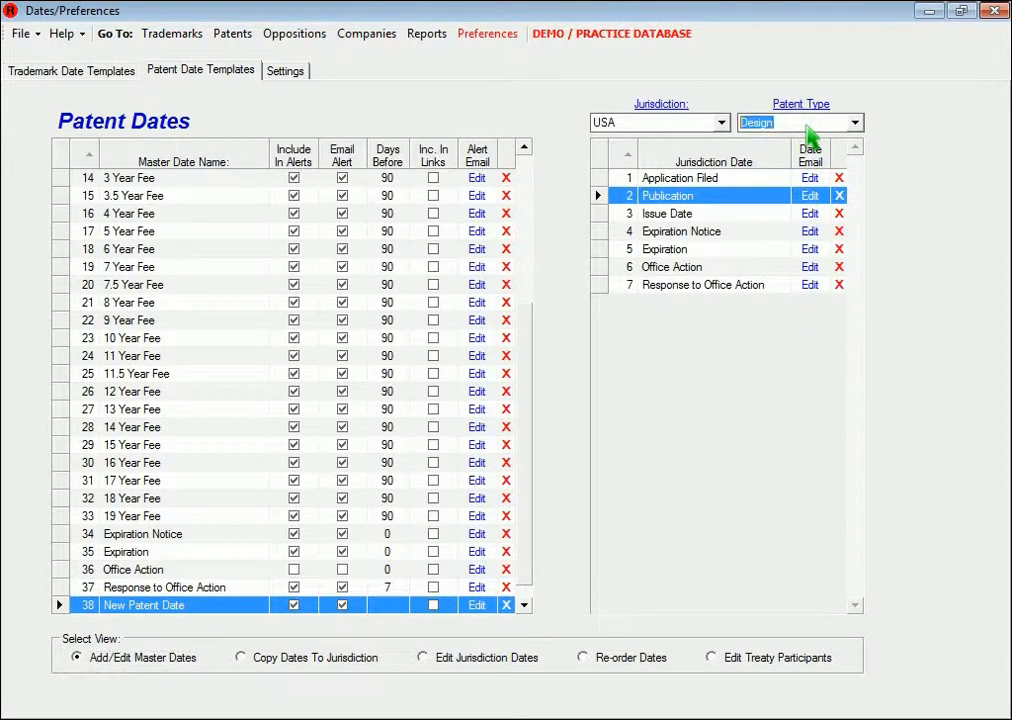
{"action": "type", "text": "Utility"}
{"action": "key", "text": "Tab"}
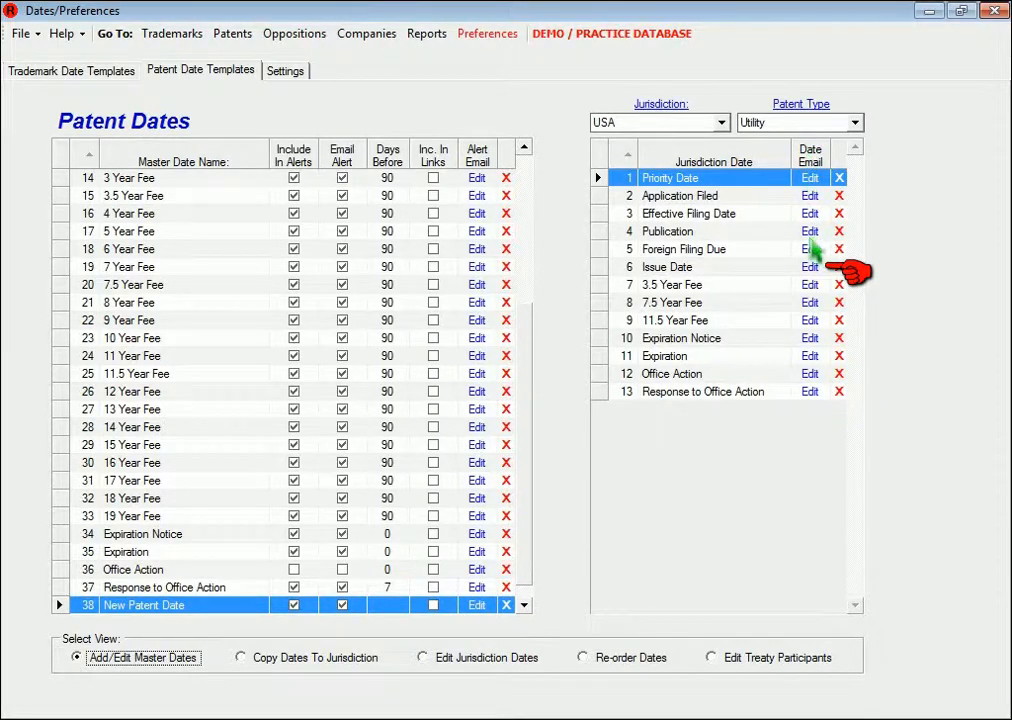
Open the Issue Date email template and browse the available contact and date merge fields
{"action": "left_click", "coordinate": [812, 272]}
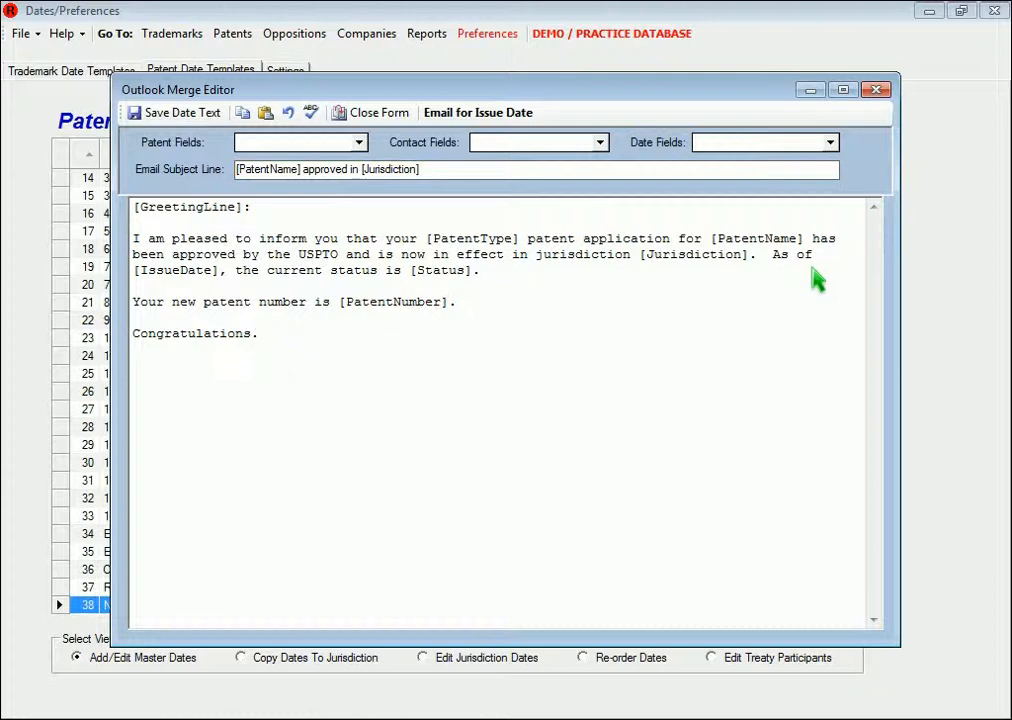
{"action": "left_click", "coordinate": [600, 143]}
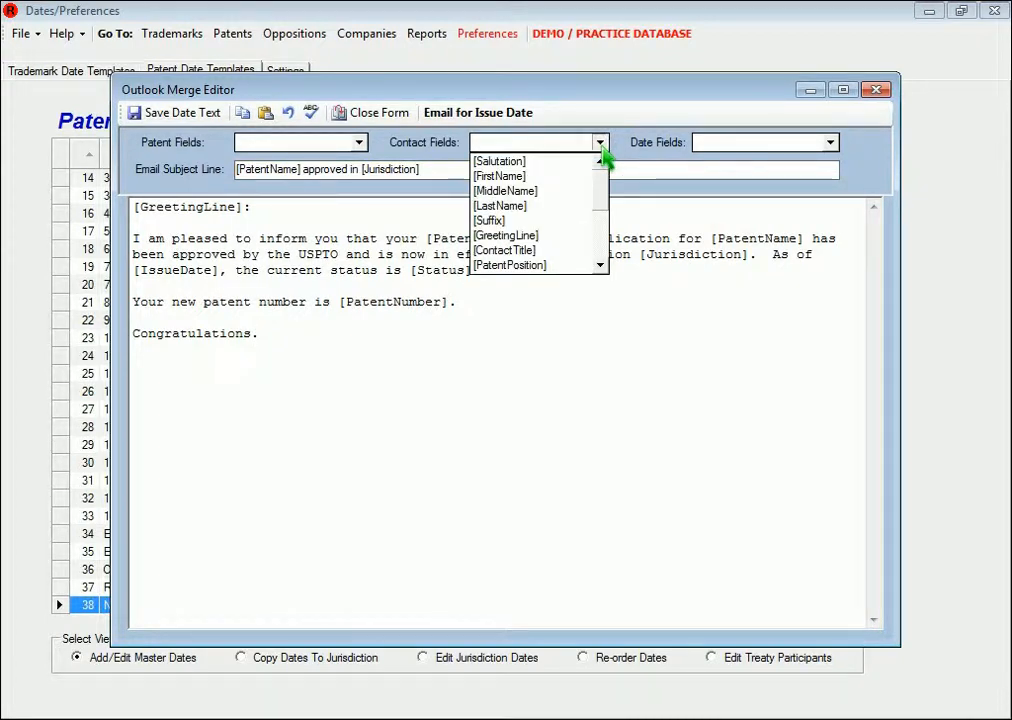
{"action": "left_click", "coordinate": [603, 147]}
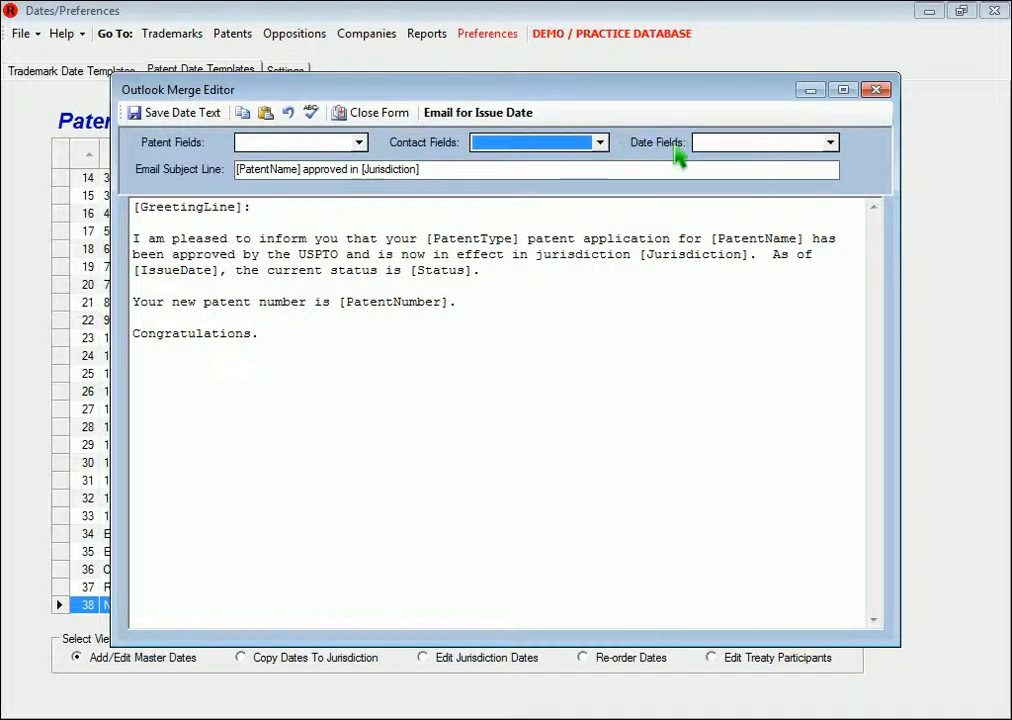
{"action": "left_click", "coordinate": [830, 145]}
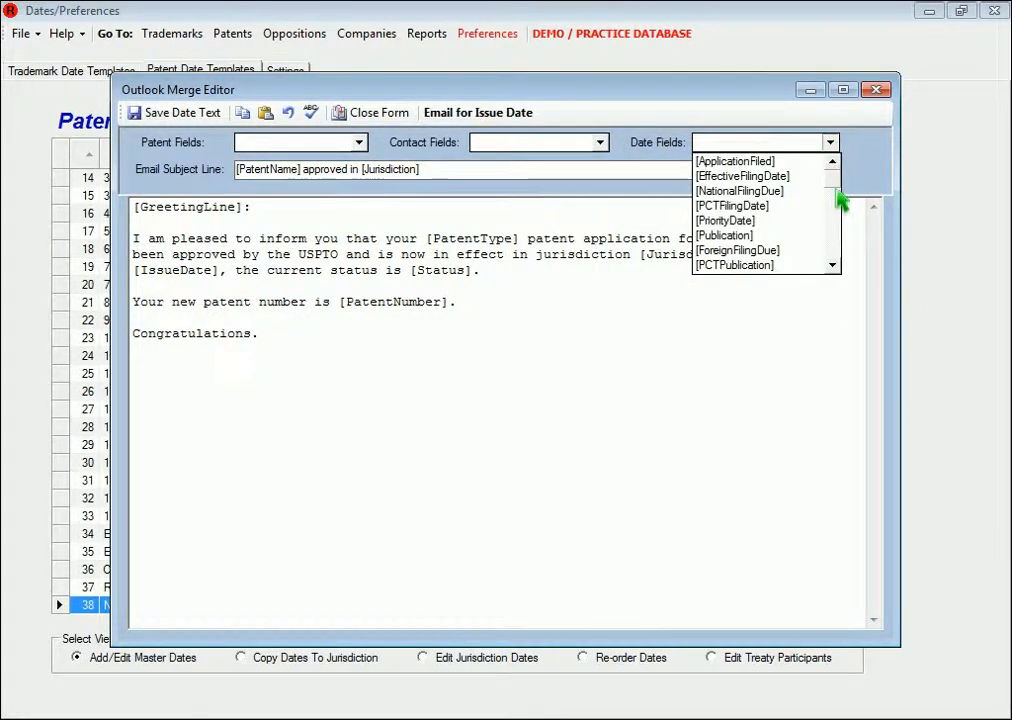
{"action": "left_click_drag", "start_coordinate": [838, 196], "coordinate": [838, 220]}
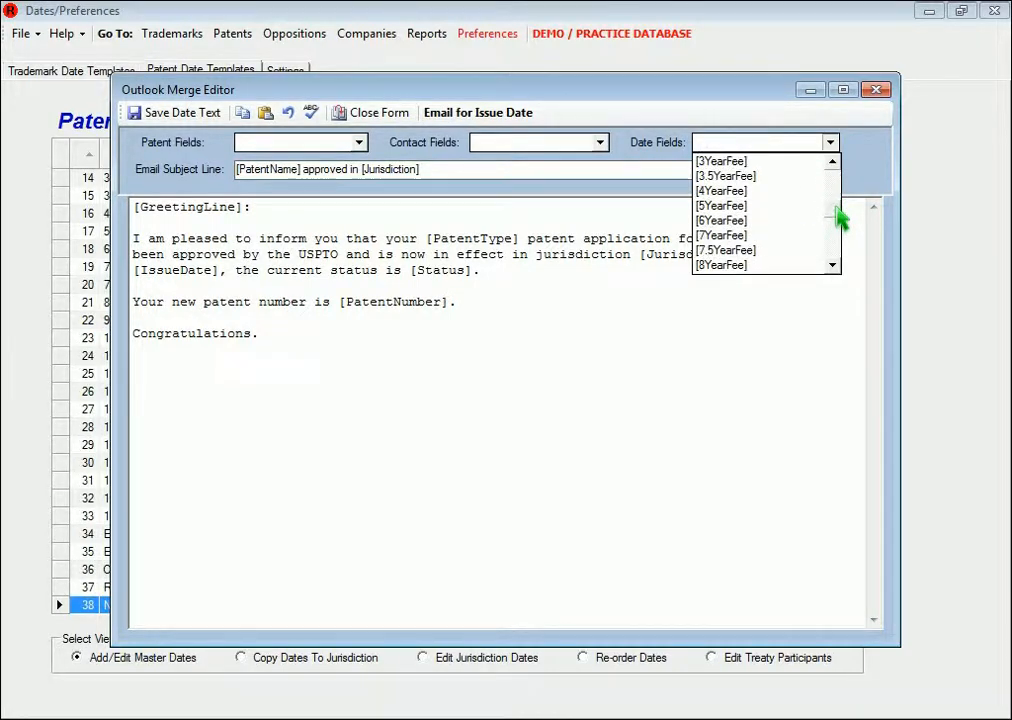
{"action": "left_click_drag", "start_coordinate": [840, 220], "coordinate": [842, 178]}
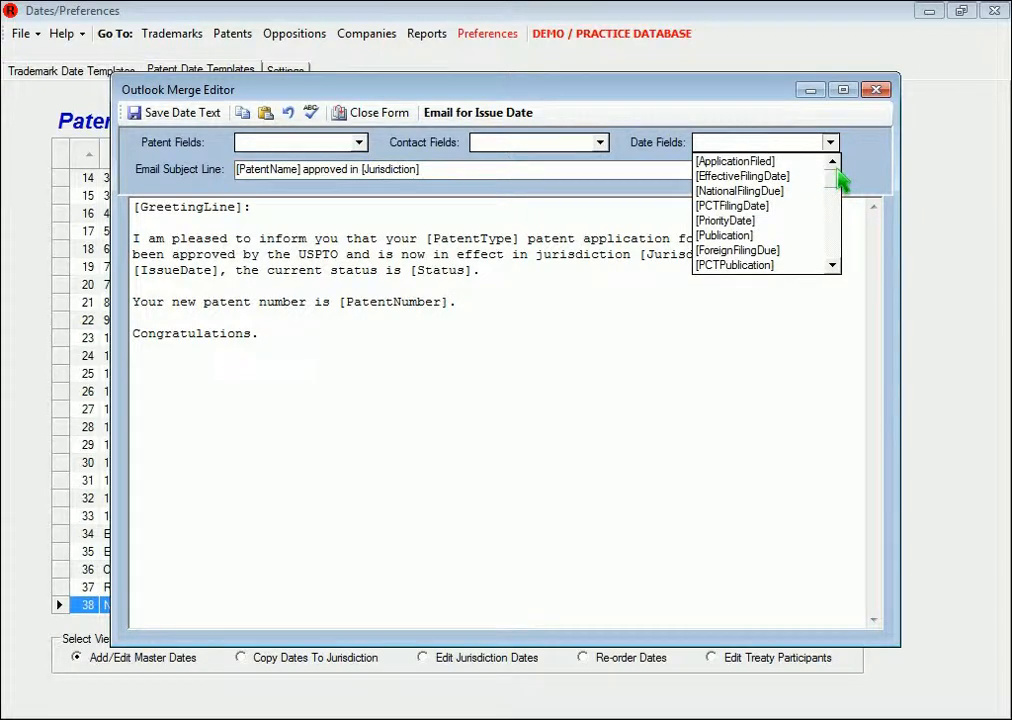
{"action": "left_click", "coordinate": [580, 291]}
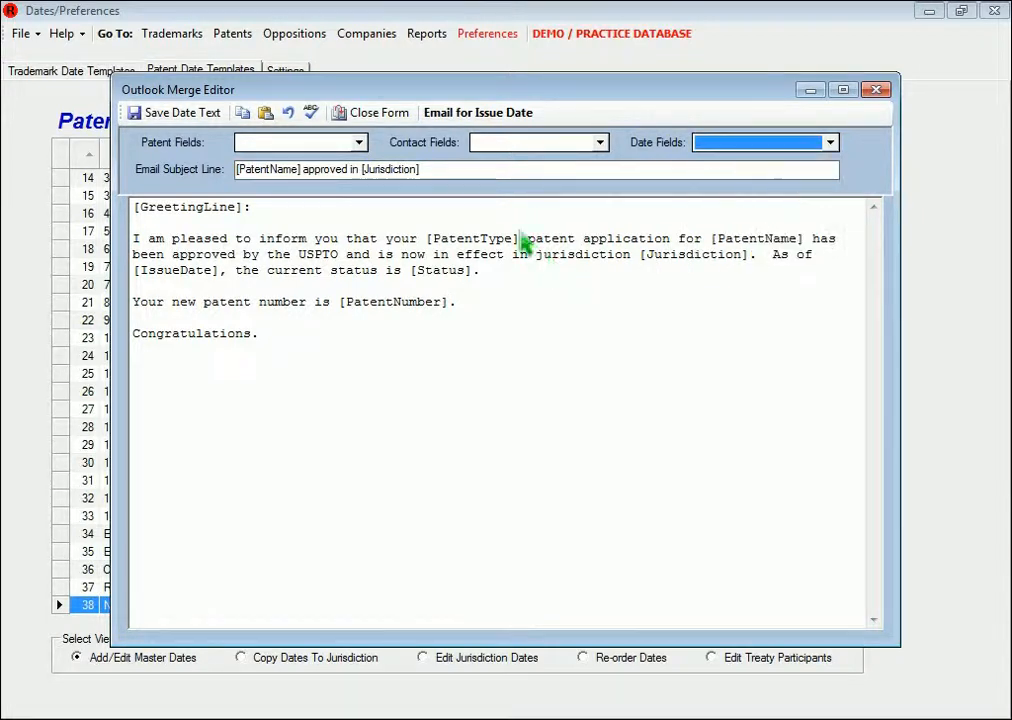
{"action": "left_click", "coordinate": [452, 172]}
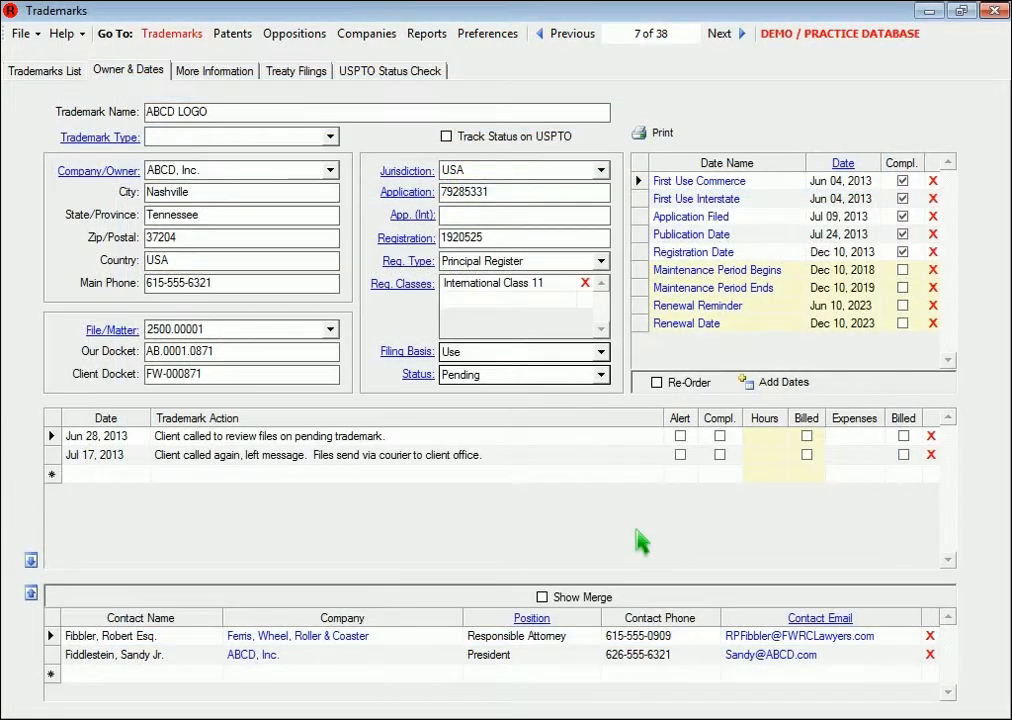
Run a Trademark Date merge of the Registration Date email for the client company's president contact
{"action": "left_click", "coordinate": [559, 599]}
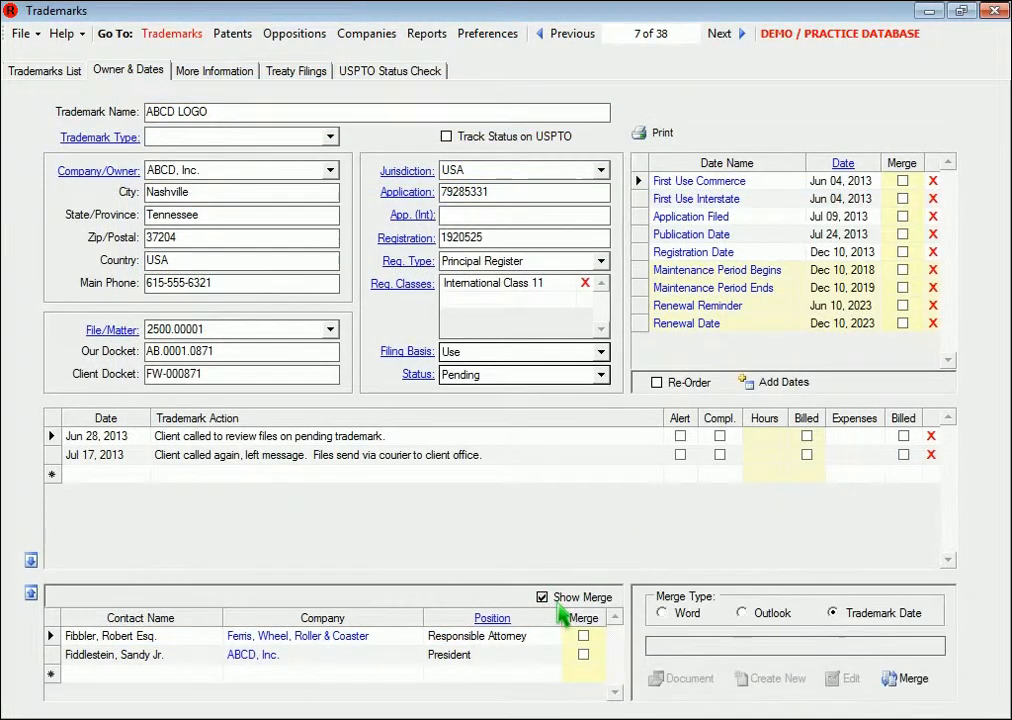
{"action": "left_click", "coordinate": [583, 655]}
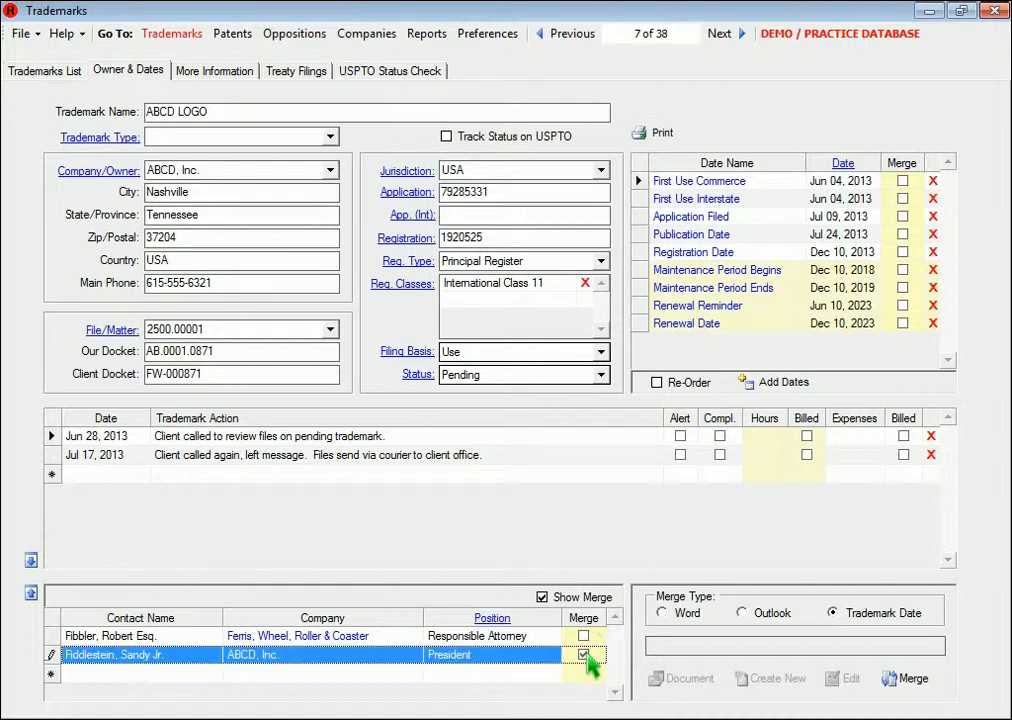
{"action": "left_click", "coordinate": [902, 252]}
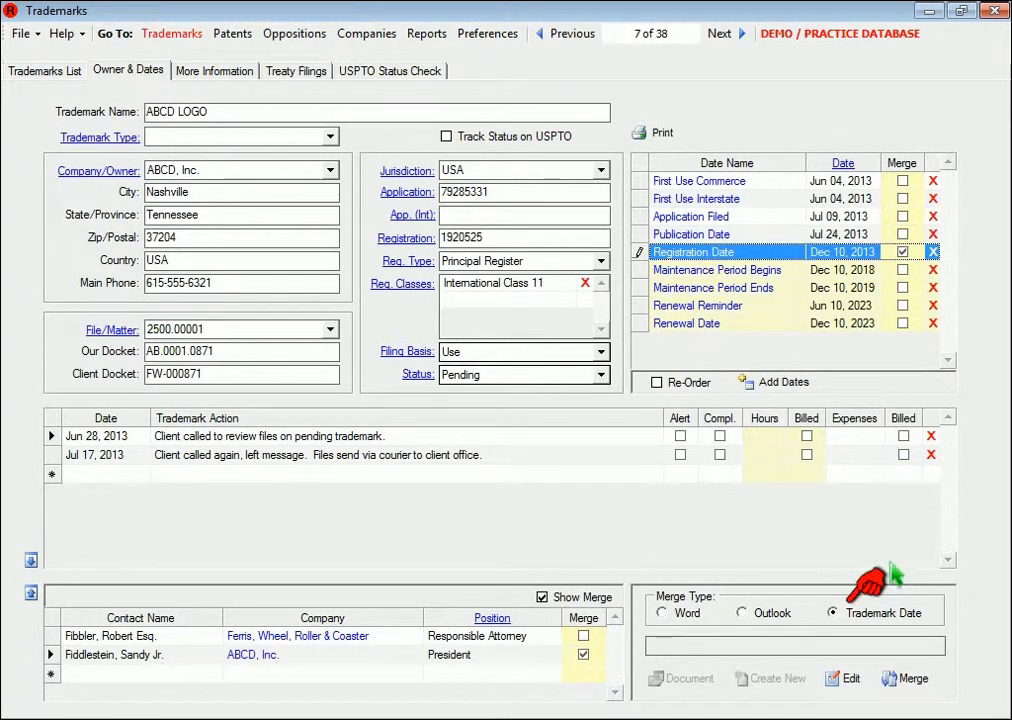
{"action": "left_click", "coordinate": [858, 610]}
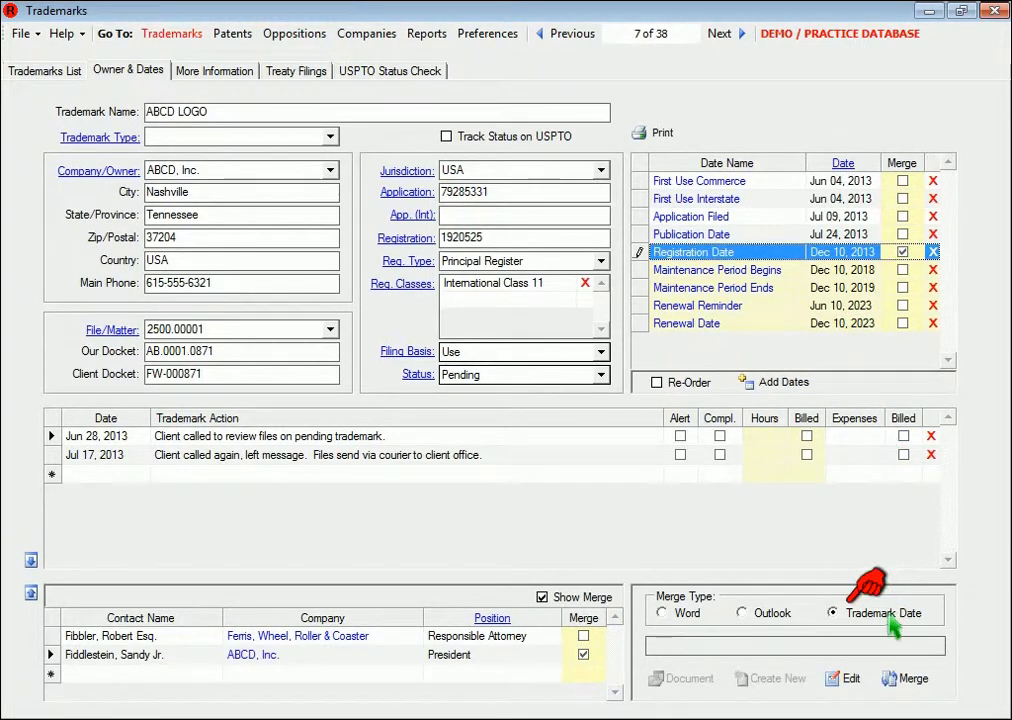
{"action": "left_click", "coordinate": [903, 679]}
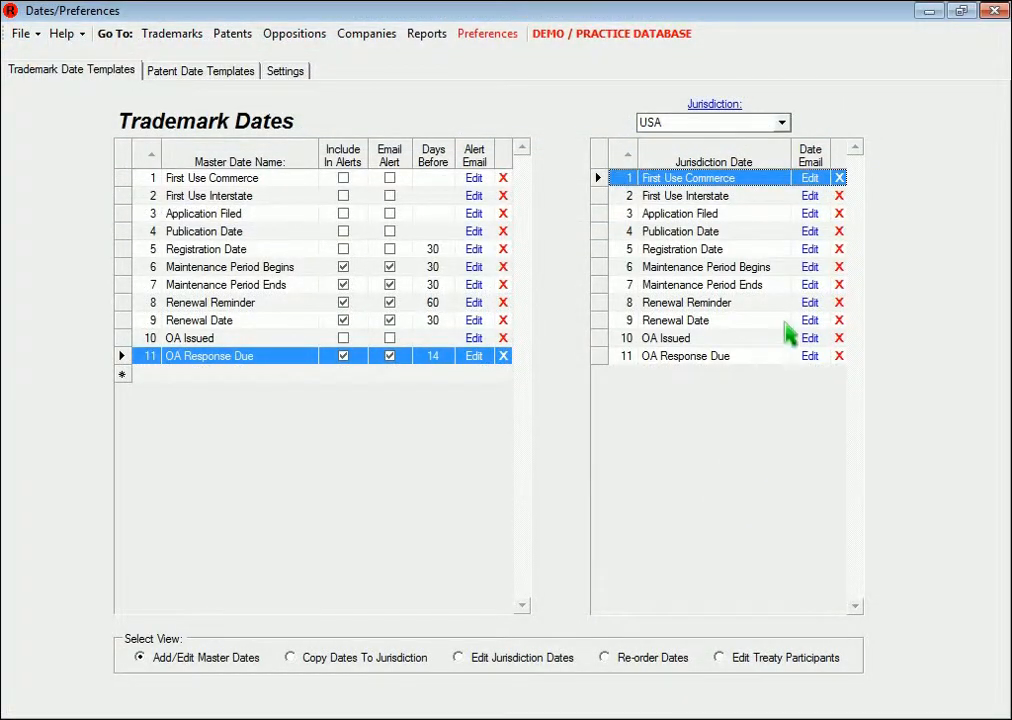
Copy the full body text of the USA Registration Date email template
{"action": "left_click", "coordinate": [810, 249]}
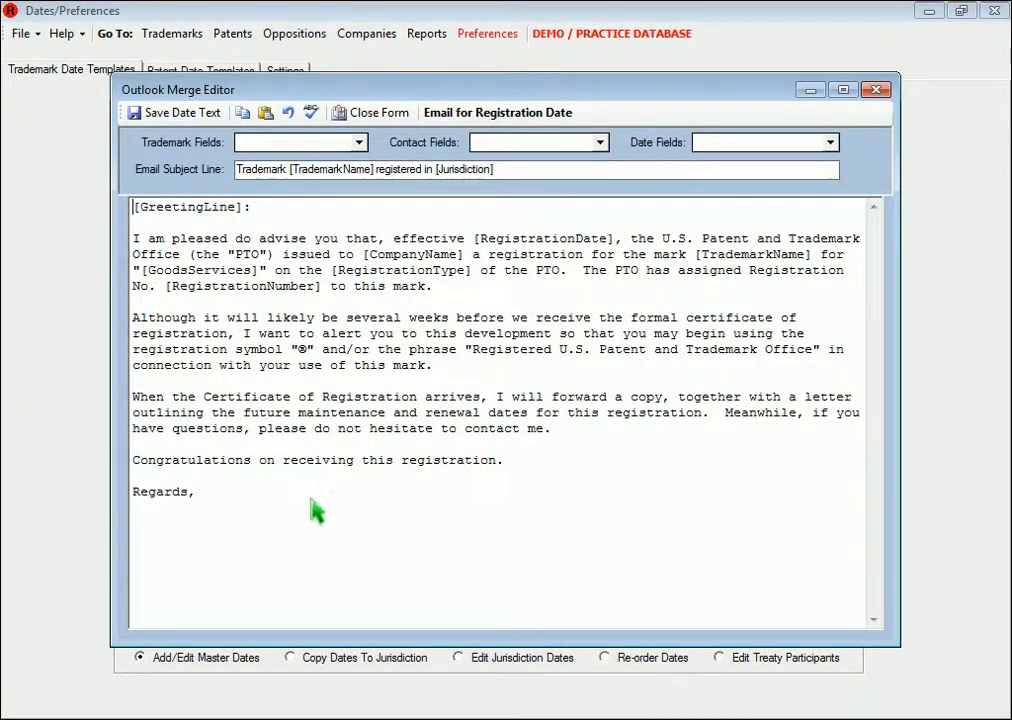
{"action": "key", "text": "ctrl+a"}
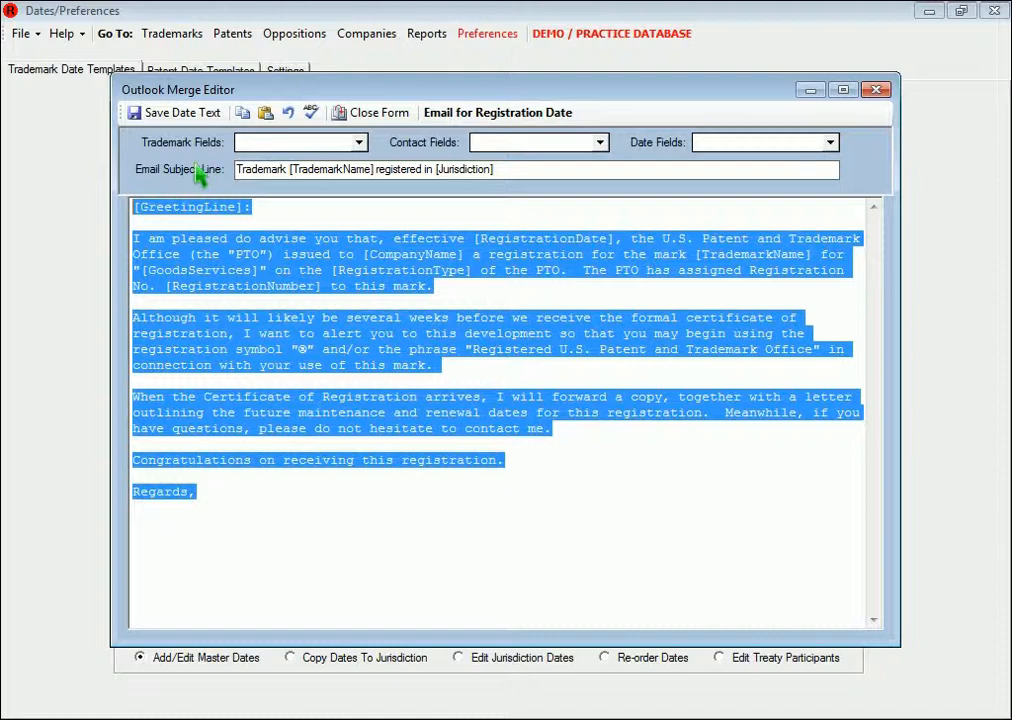
{"action": "left_click", "coordinate": [246, 116]}
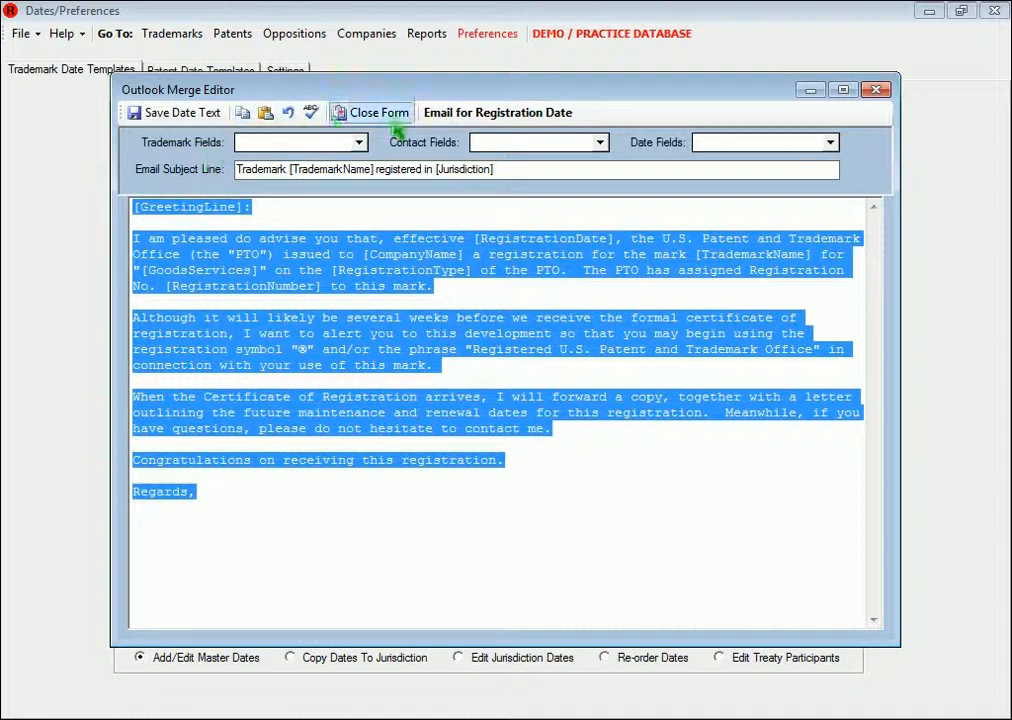
{"action": "left_click", "coordinate": [338, 124]}
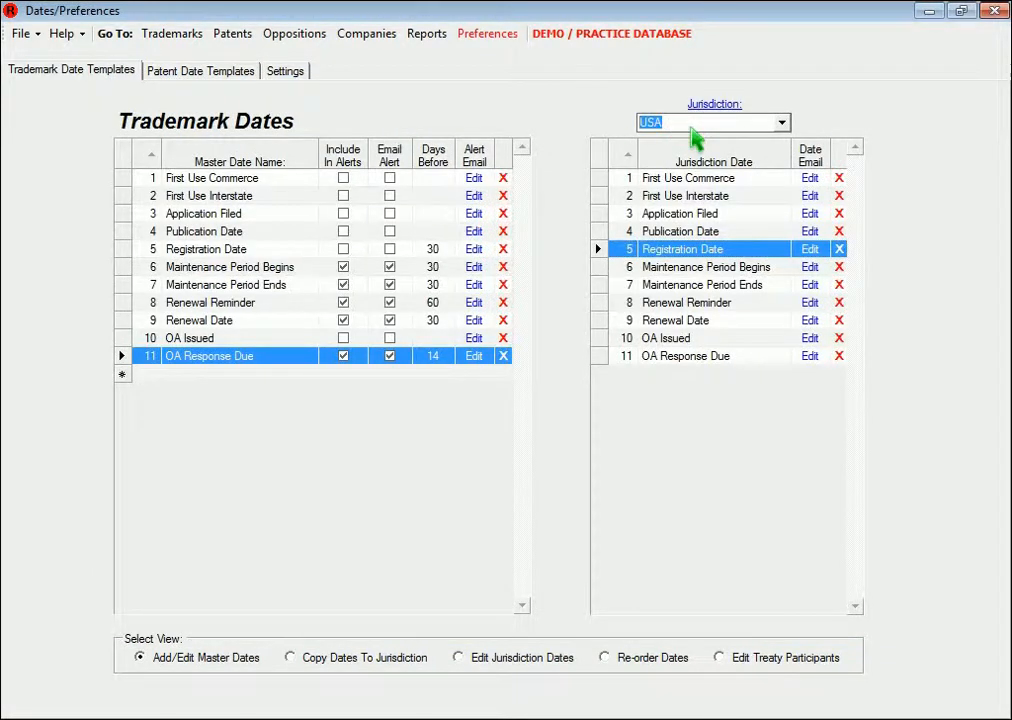
Paste that text into the Registration Date email template for the United Kingdom jurisdiction
{"action": "type", "text": "United Kingdom"}
{"action": "key", "text": "Tab"}
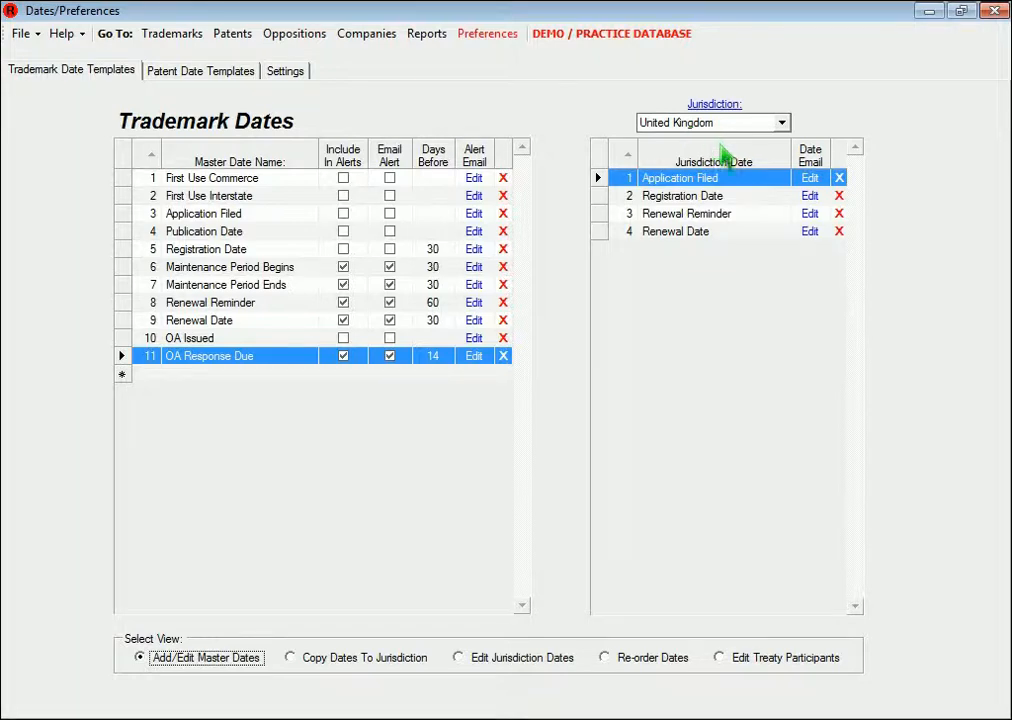
{"action": "left_click", "coordinate": [809, 197]}
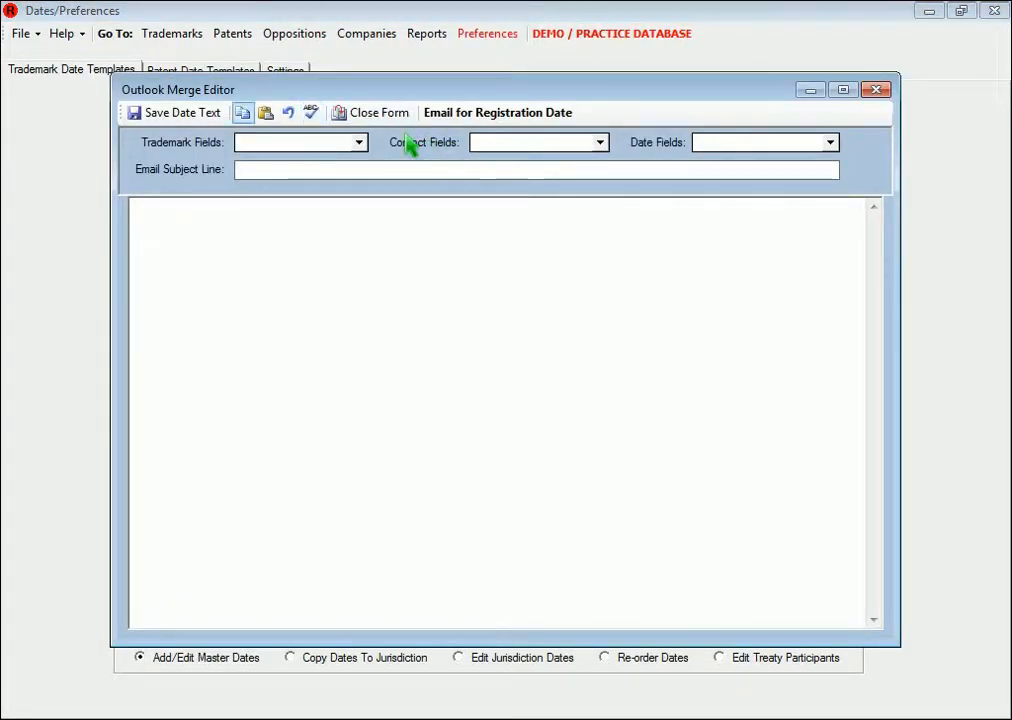
{"action": "left_click", "coordinate": [265, 113]}
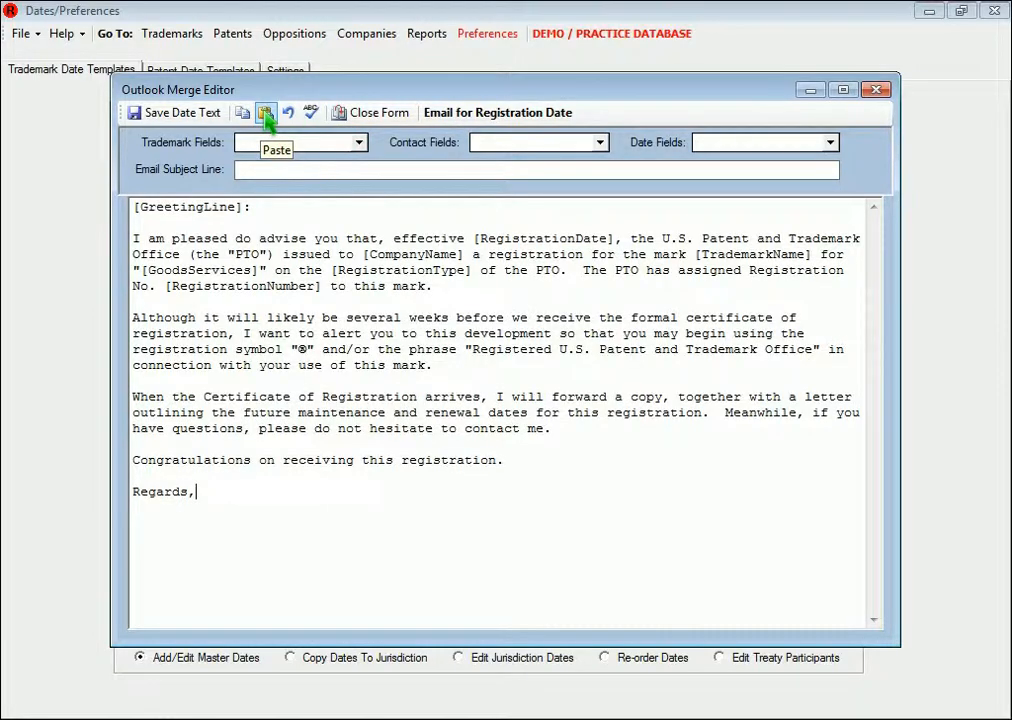